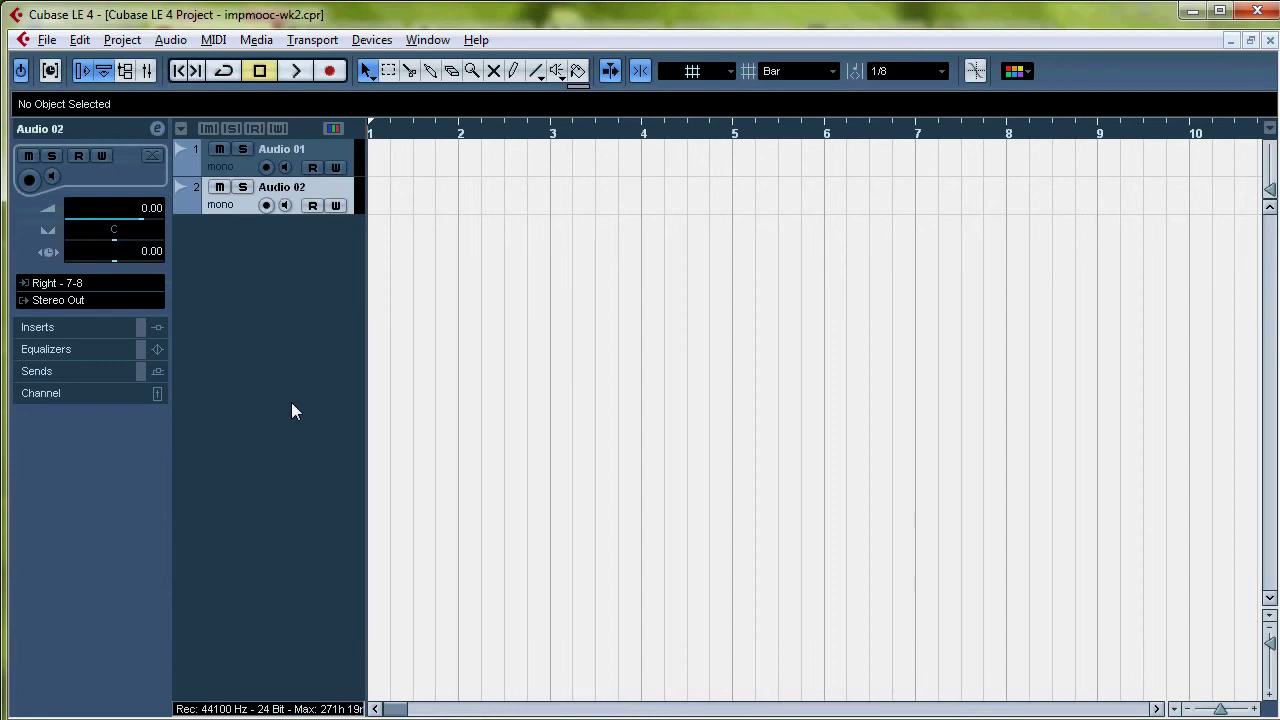
Check the program's version information from the Help menu.
{"action": "left_click", "coordinate": [476, 40]}
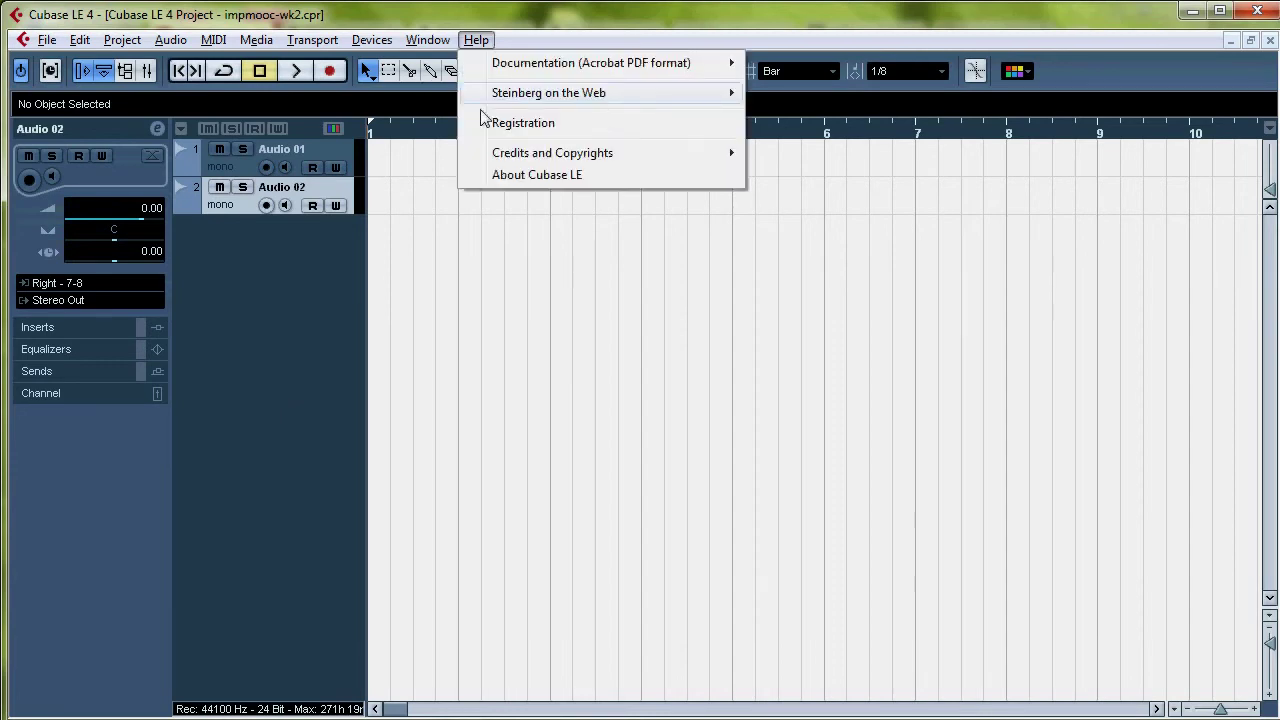
{"action": "left_click", "coordinate": [500, 174]}
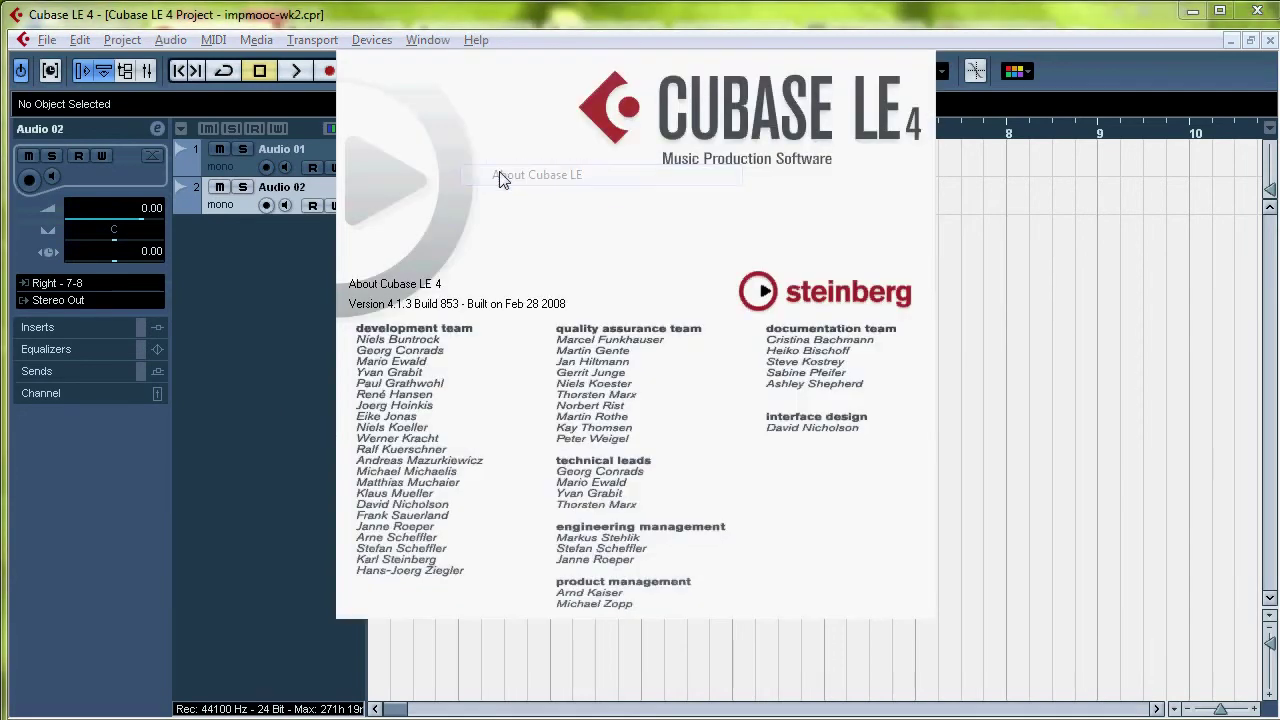
{"action": "left_click", "coordinate": [566, 237]}
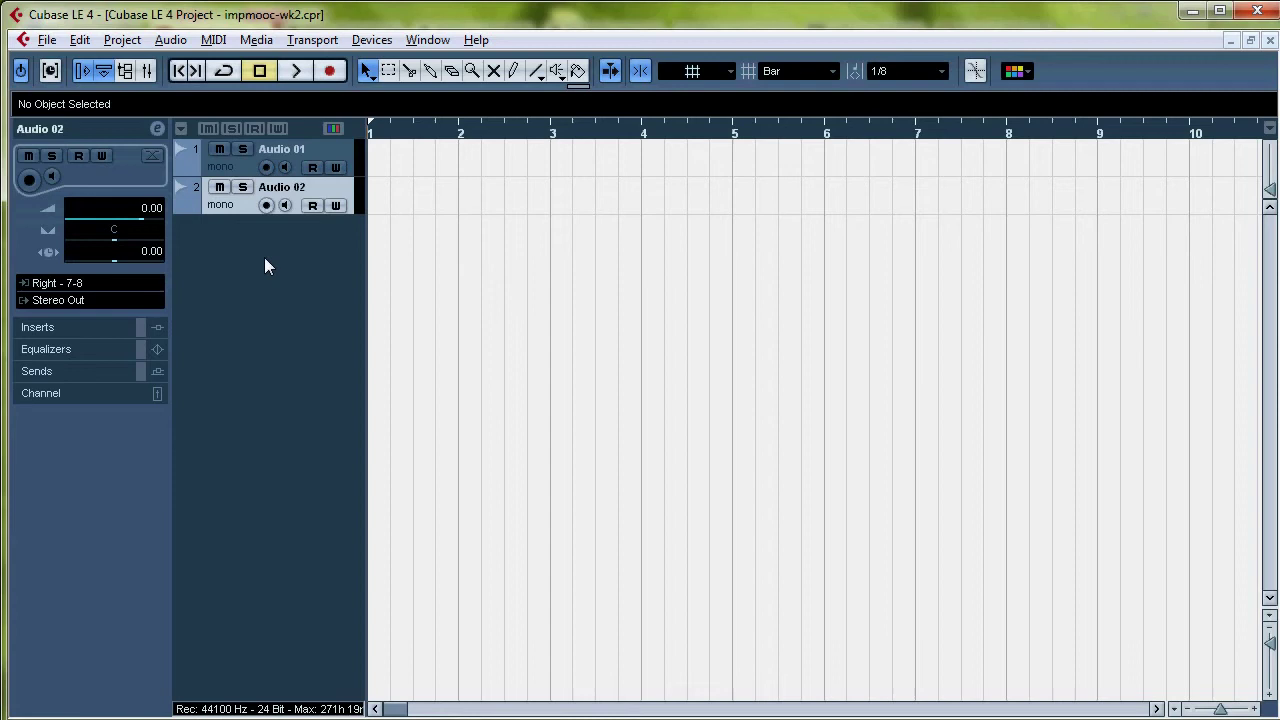
Rename the two audio tracks to 'crap 1' and 'crap 2'.
{"action": "left_click", "coordinate": [276, 156]}
{"action": "double_click", "coordinate": [276, 156]}
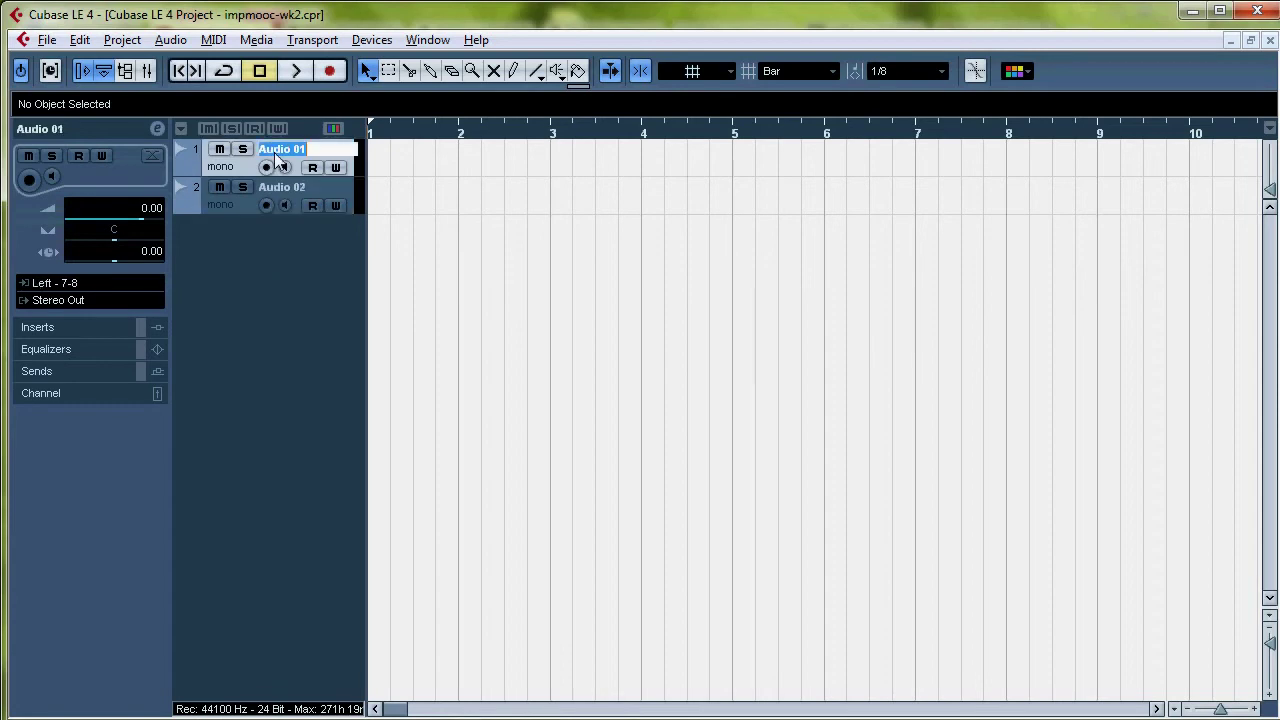
{"action": "type", "text": "crap 1"}
{"action": "key", "text": "Return"}
{"action": "double_click", "coordinate": [281, 189]}
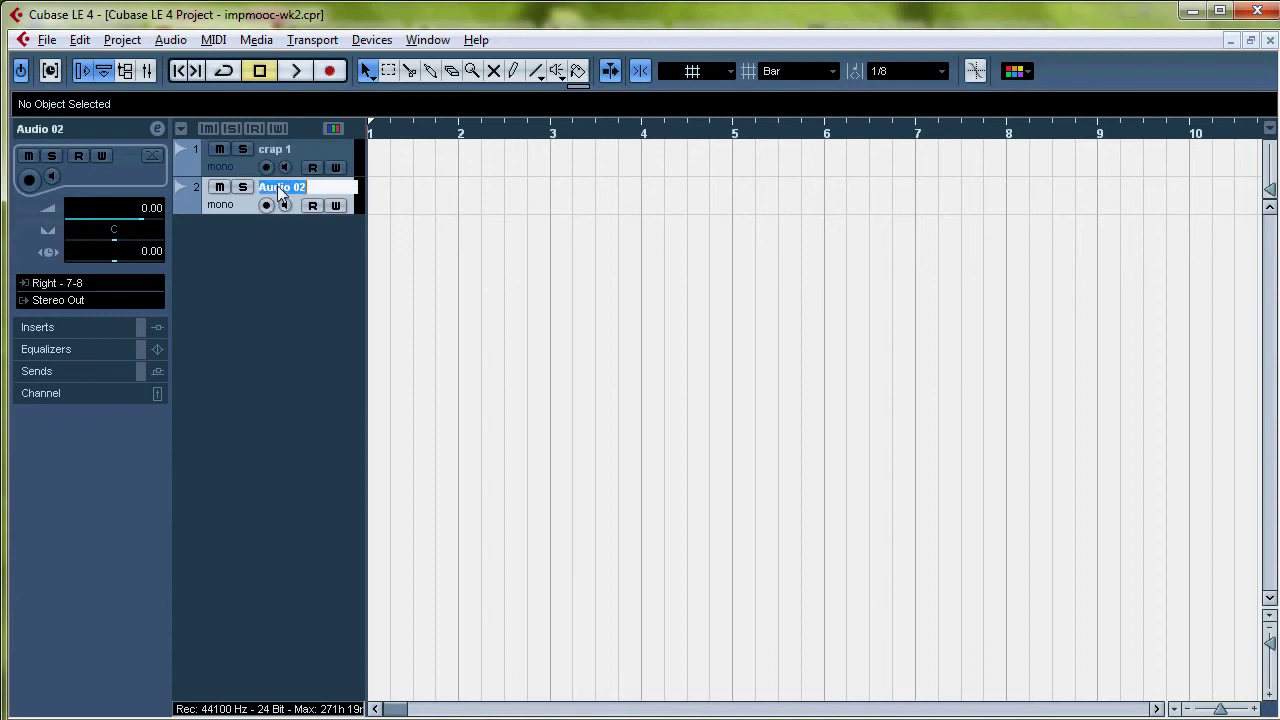
{"action": "type", "text": "crap 2"}
{"action": "key", "text": "Return"}
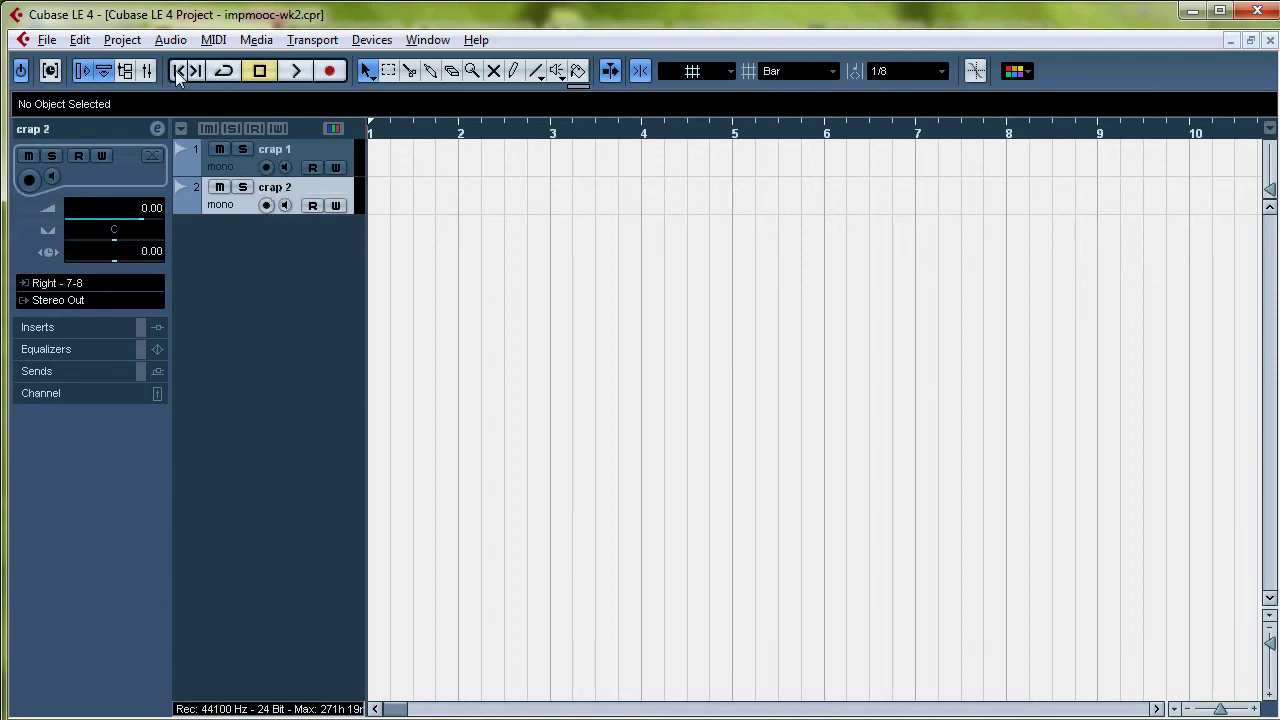
Show track colours and colour crap 1 purple and crap 2 light blue.
{"action": "left_click", "coordinate": [333, 129]}
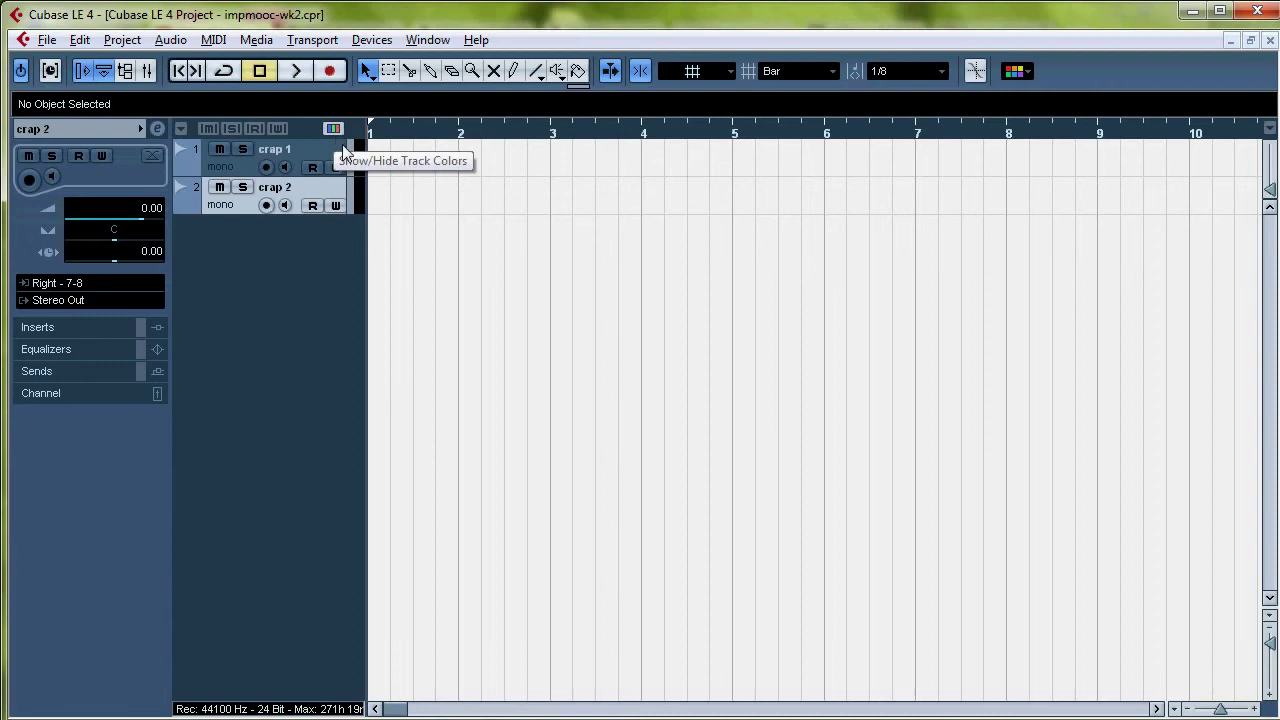
{"action": "left_click", "coordinate": [350, 155]}
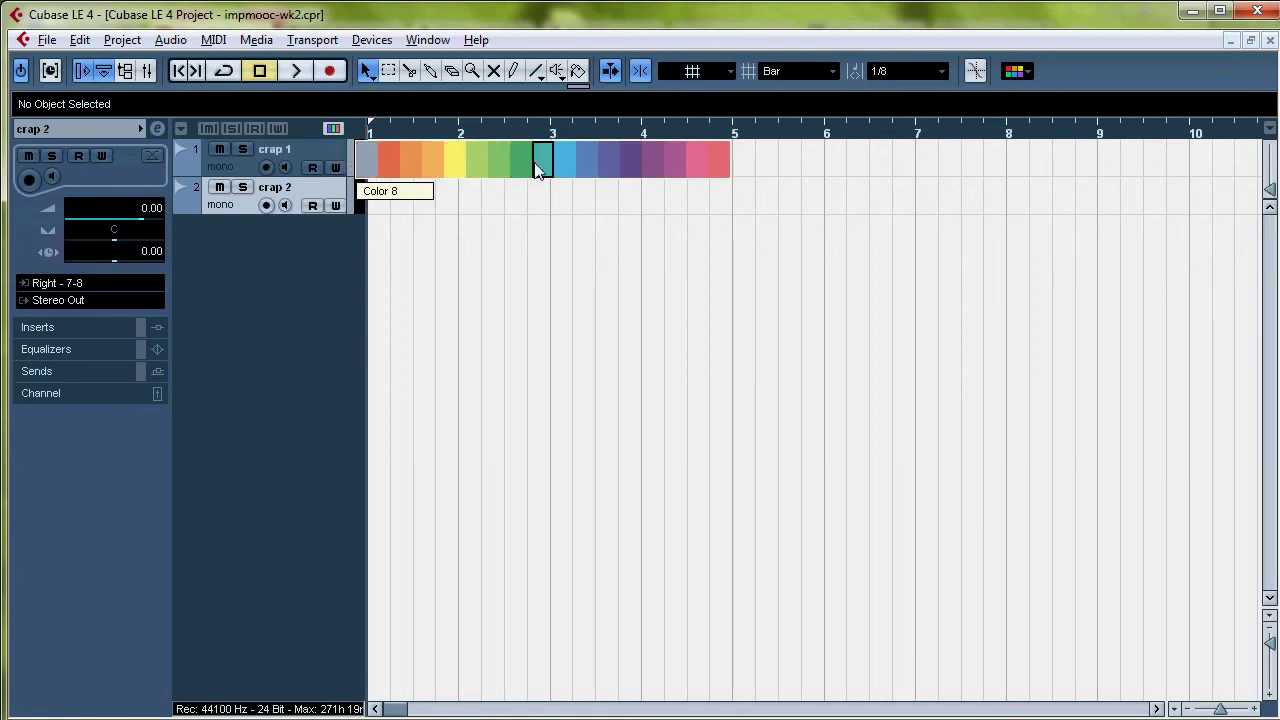
{"action": "left_click", "coordinate": [627, 164]}
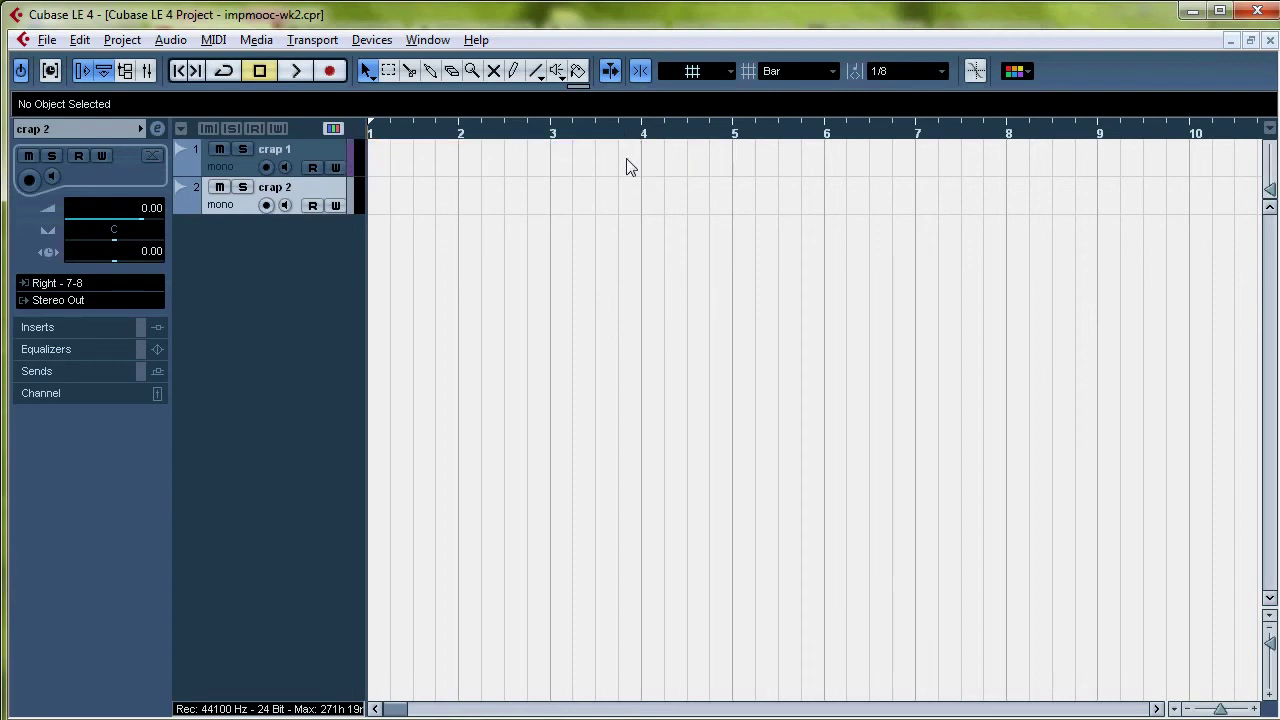
{"action": "left_click", "coordinate": [351, 198]}
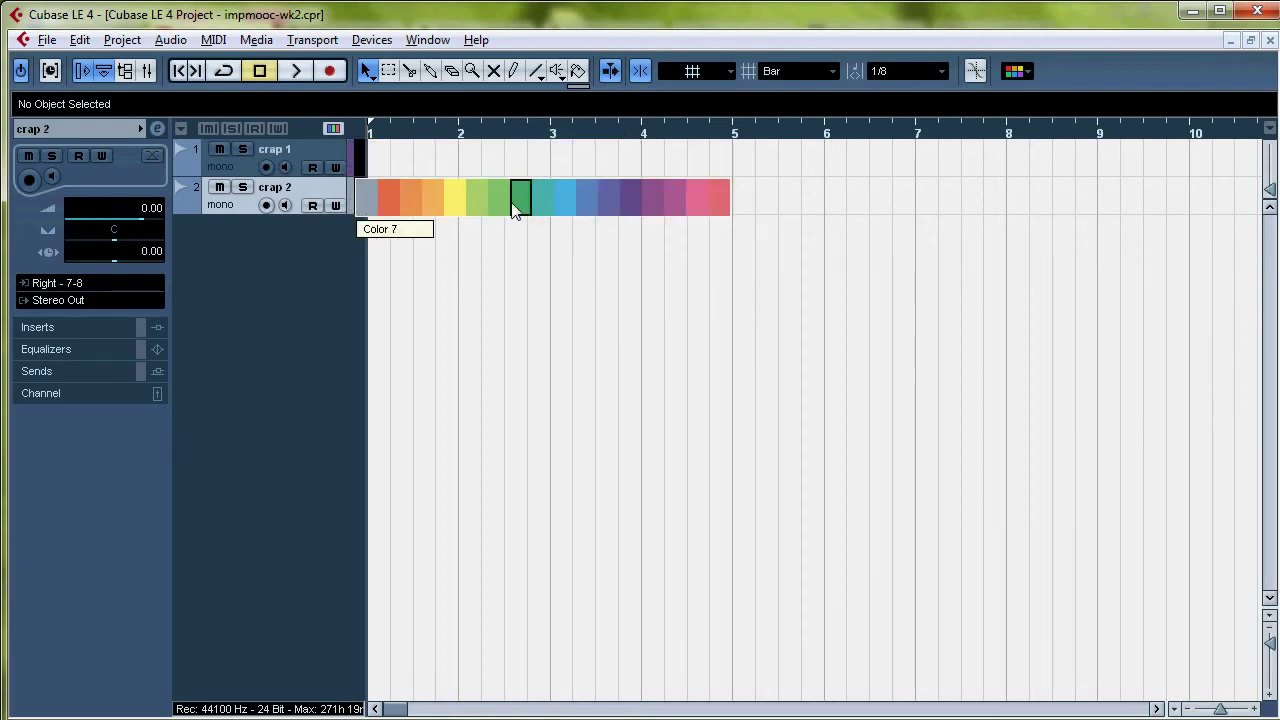
{"action": "left_click", "coordinate": [564, 198]}
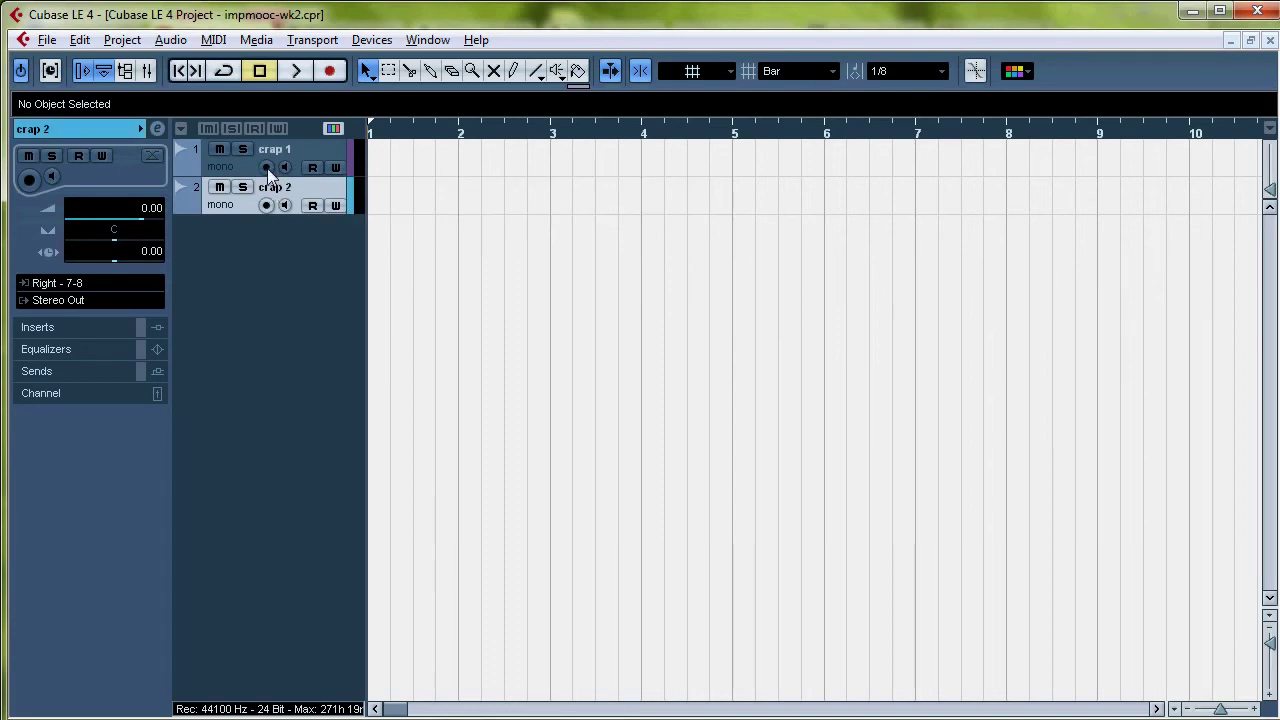
Arm crap 2 and record a take onto both tracks, stopping around bar 6.
{"action": "left_click", "coordinate": [266, 205]}
{"action": "left_click", "coordinate": [327, 71]}
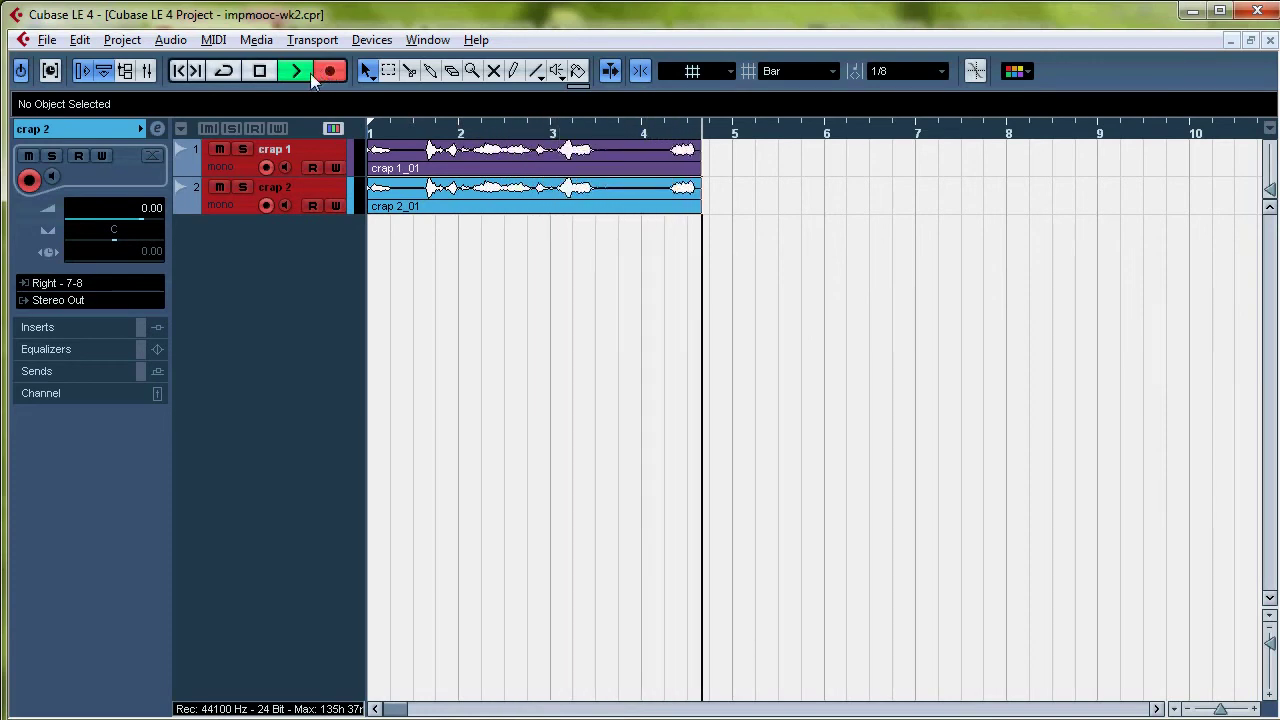
{"action": "left_click", "coordinate": [257, 70]}
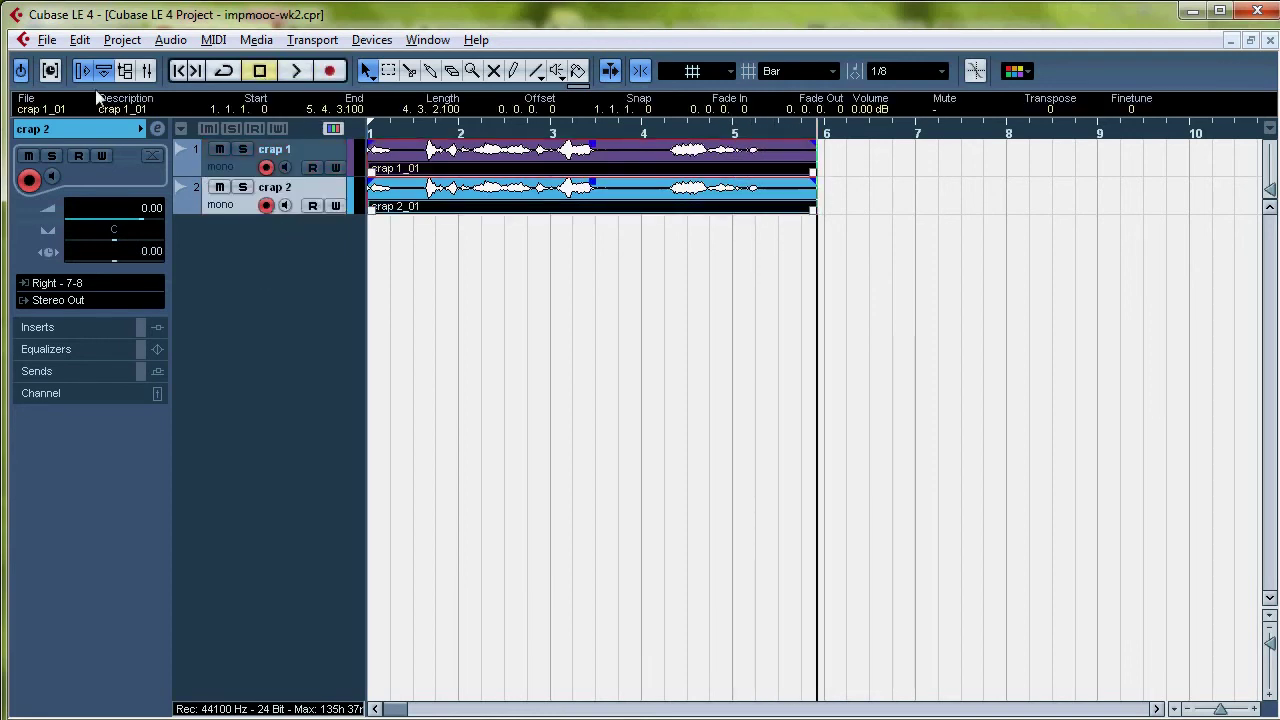
Disarm recording on both tracks, return to project start and browse the Edit menu.
{"action": "left_click", "coordinate": [266, 168]}
{"action": "left_click", "coordinate": [266, 205]}
{"action": "left_click", "coordinate": [184, 74]}
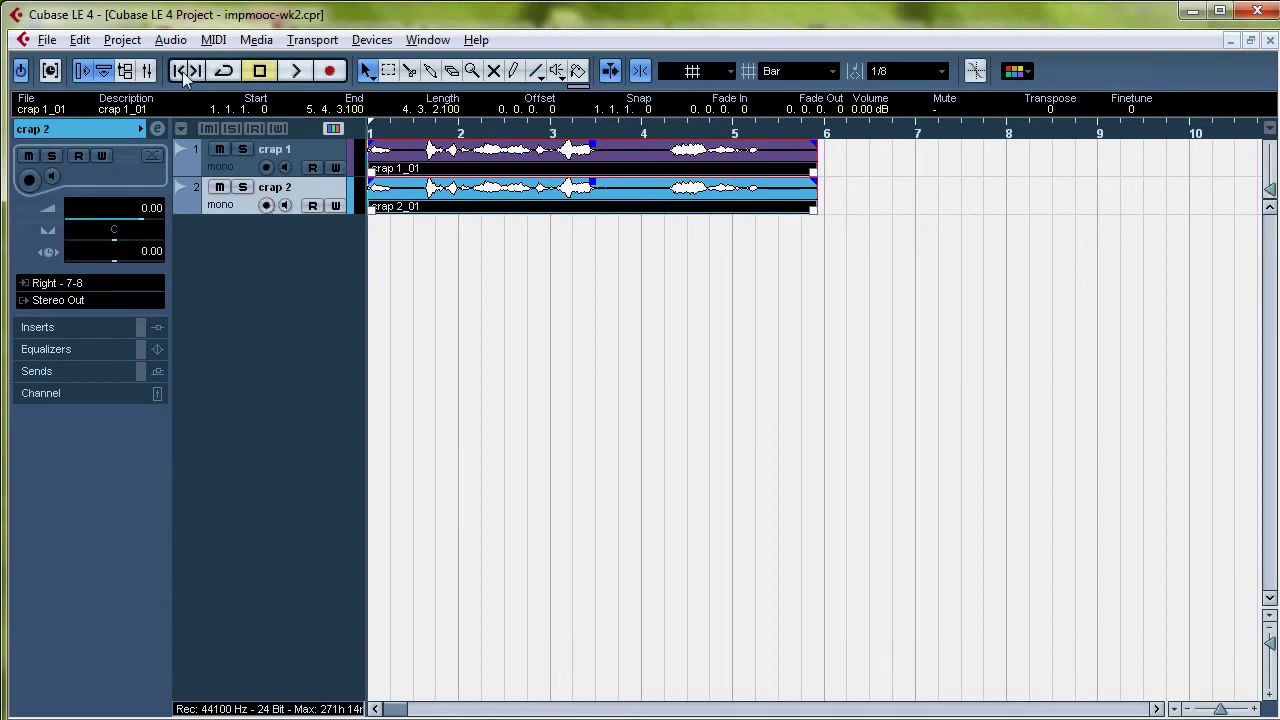
{"action": "left_click", "coordinate": [79, 40]}
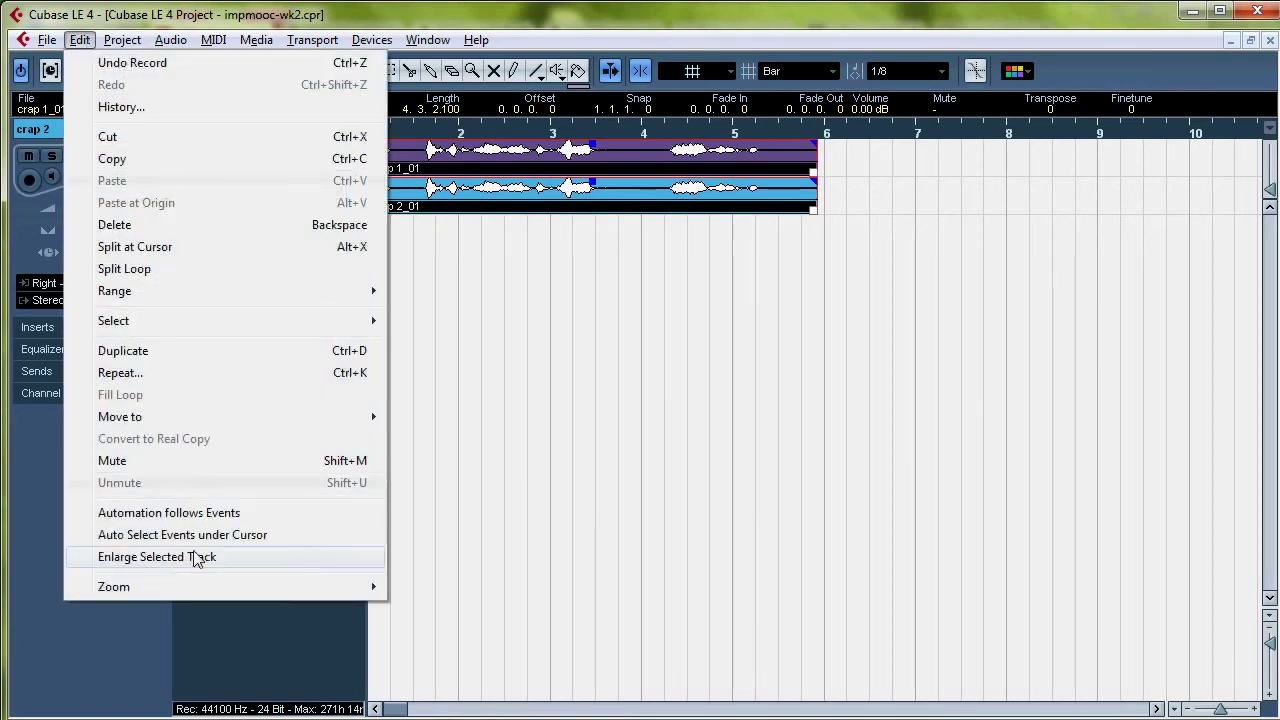
{"action": "mouse_move", "coordinate": [169, 592]}
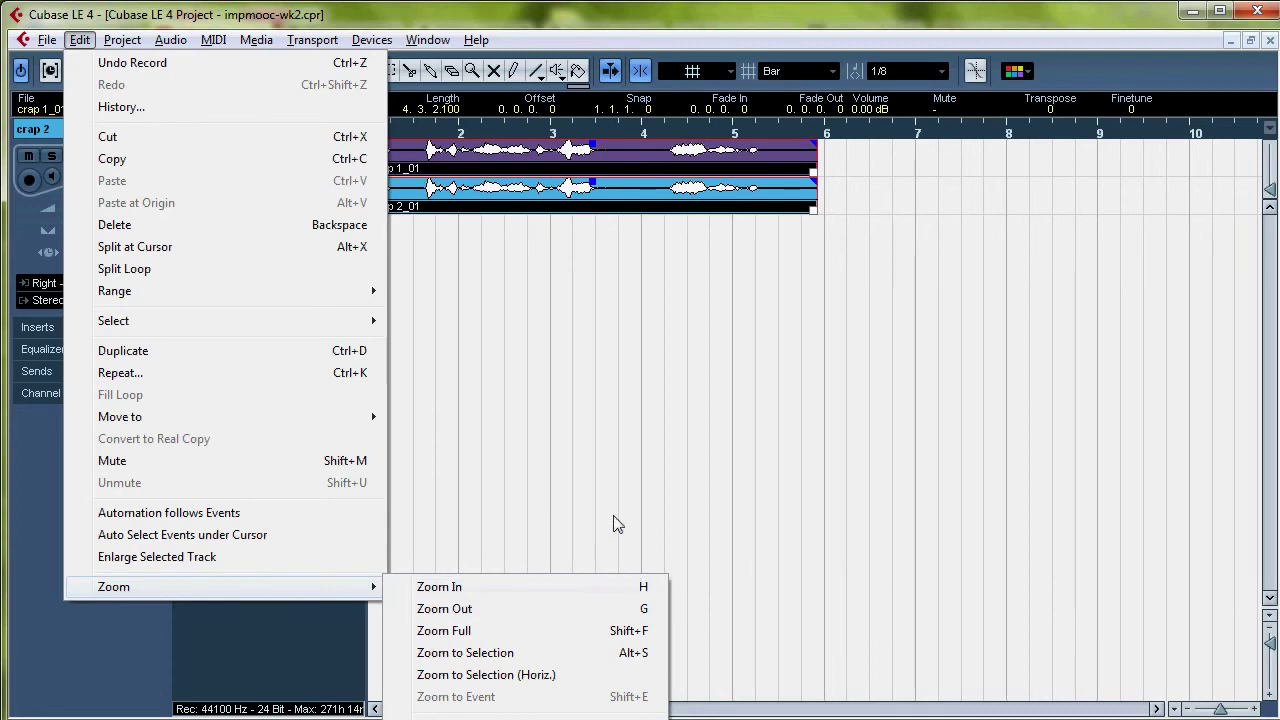
{"action": "left_click", "coordinate": [508, 330]}
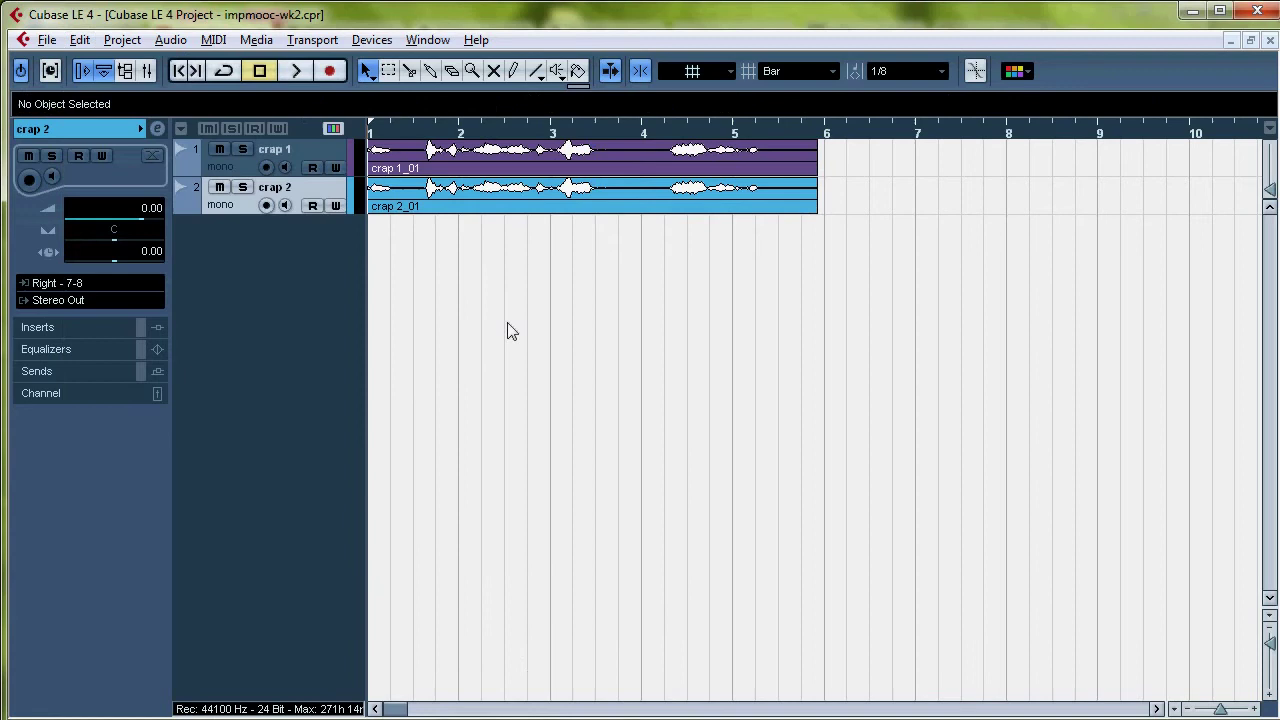
Zoom the timeline in and enlarge the heights of tracks crap 1 and crap 2.
{"action": "key", "text": "h"}
{"action": "key", "text": "h"}
{"action": "key", "text": "h"}
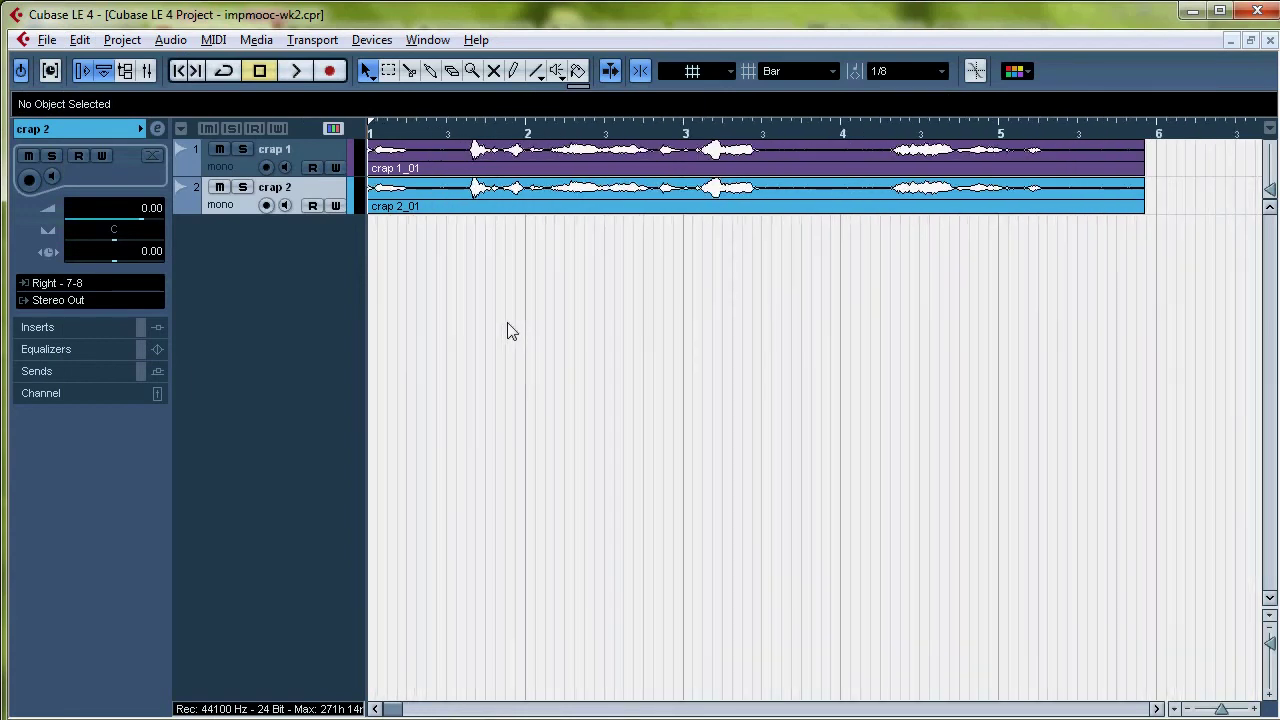
{"action": "left_click", "coordinate": [303, 150]}
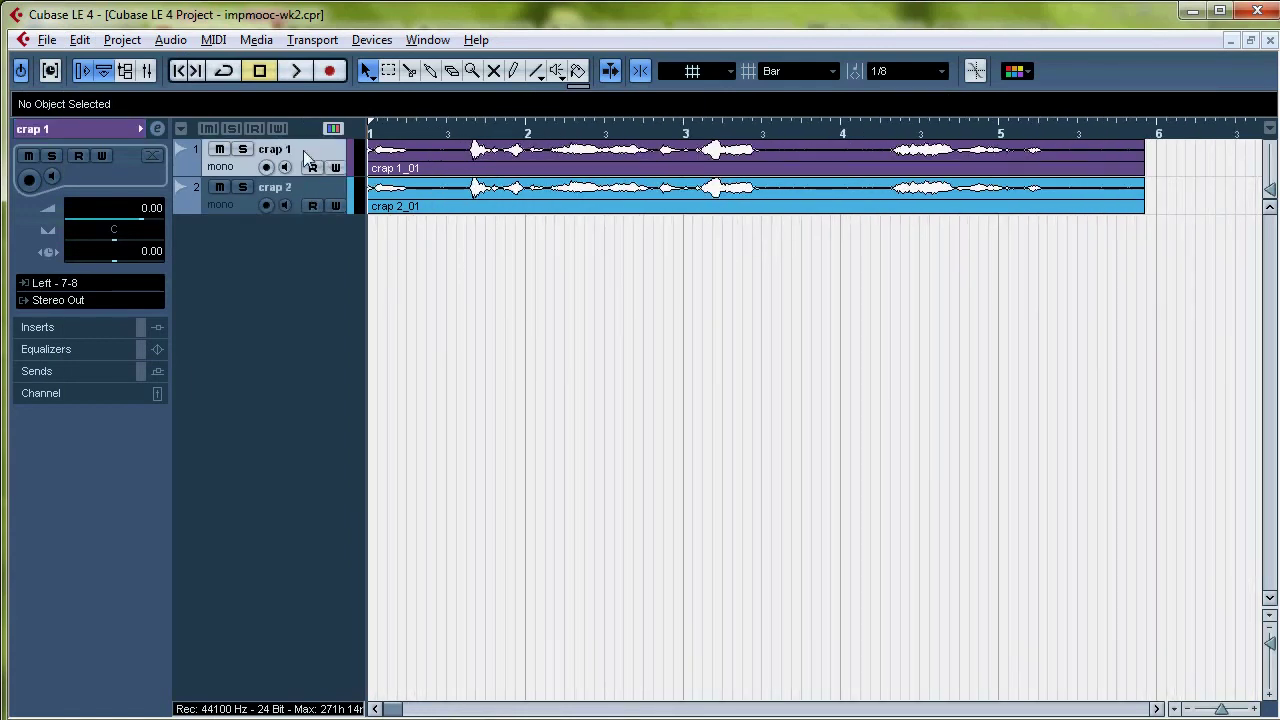
{"action": "key", "text": "ctrl+Down"}
{"action": "key", "text": "ctrl+Down"}
{"action": "key", "text": "ctrl+Down"}
{"action": "key", "text": "ctrl+Down"}
{"action": "key", "text": "ctrl+Down"}
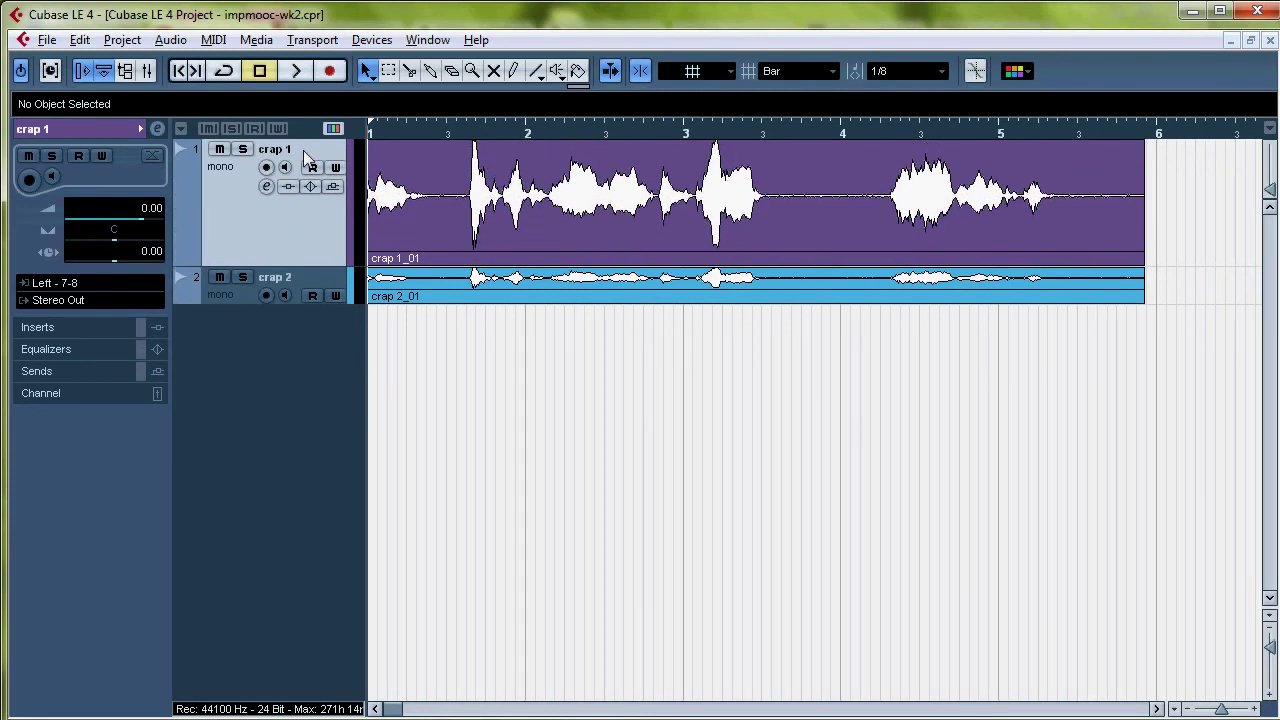
{"action": "key", "text": "ctrl+Down"}
{"action": "key", "text": "Down"}
{"action": "key", "text": "ctrl+Down"}
{"action": "key", "text": "ctrl+Down"}
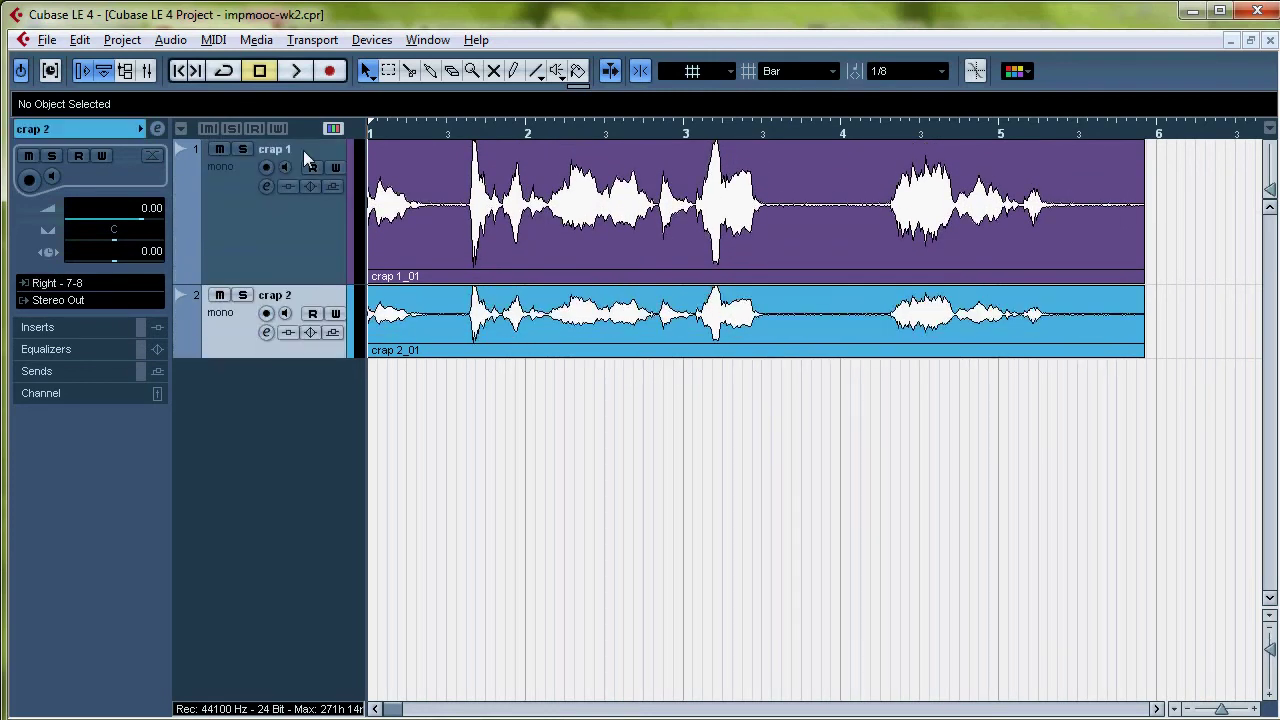
{"action": "key", "text": "ctrl+Down"}
{"action": "key", "text": "ctrl+Down"}
{"action": "key", "text": "ctrl+Down"}
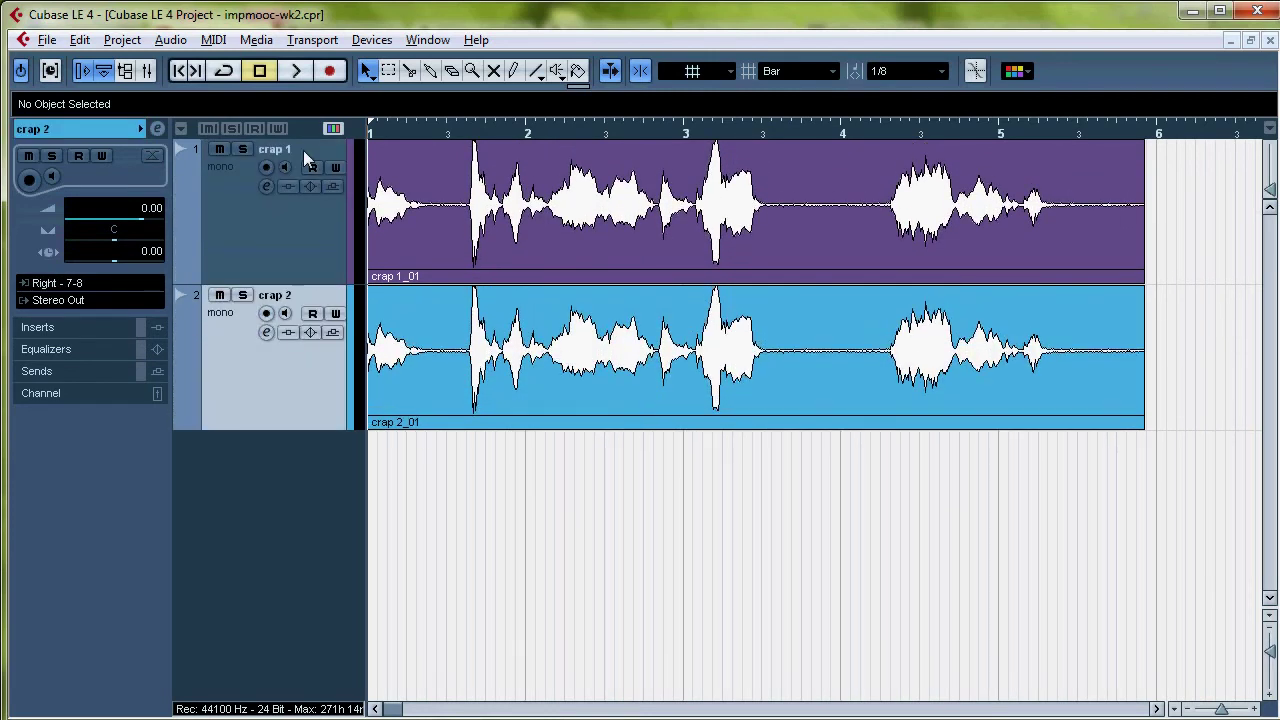
{"action": "key", "text": "ctrl+Down"}
{"action": "key", "text": "ctrl+Down"}
{"action": "key", "text": "ctrl+Down"}
{"action": "key", "text": "ctrl+Down"}
{"action": "key", "text": "Up"}
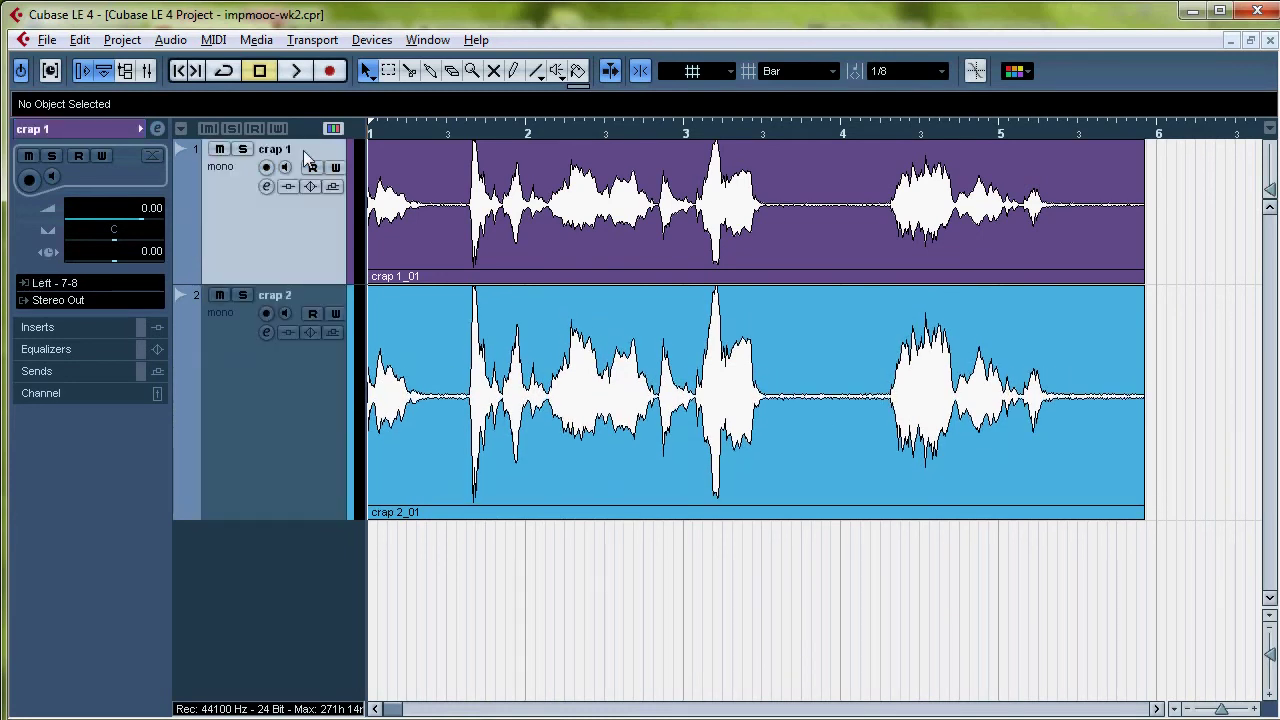
{"action": "key", "text": "ctrl+Down"}
{"action": "key", "text": "ctrl+Down"}
{"action": "key", "text": "ctrl+Down"}
{"action": "key", "text": "ctrl+Up"}
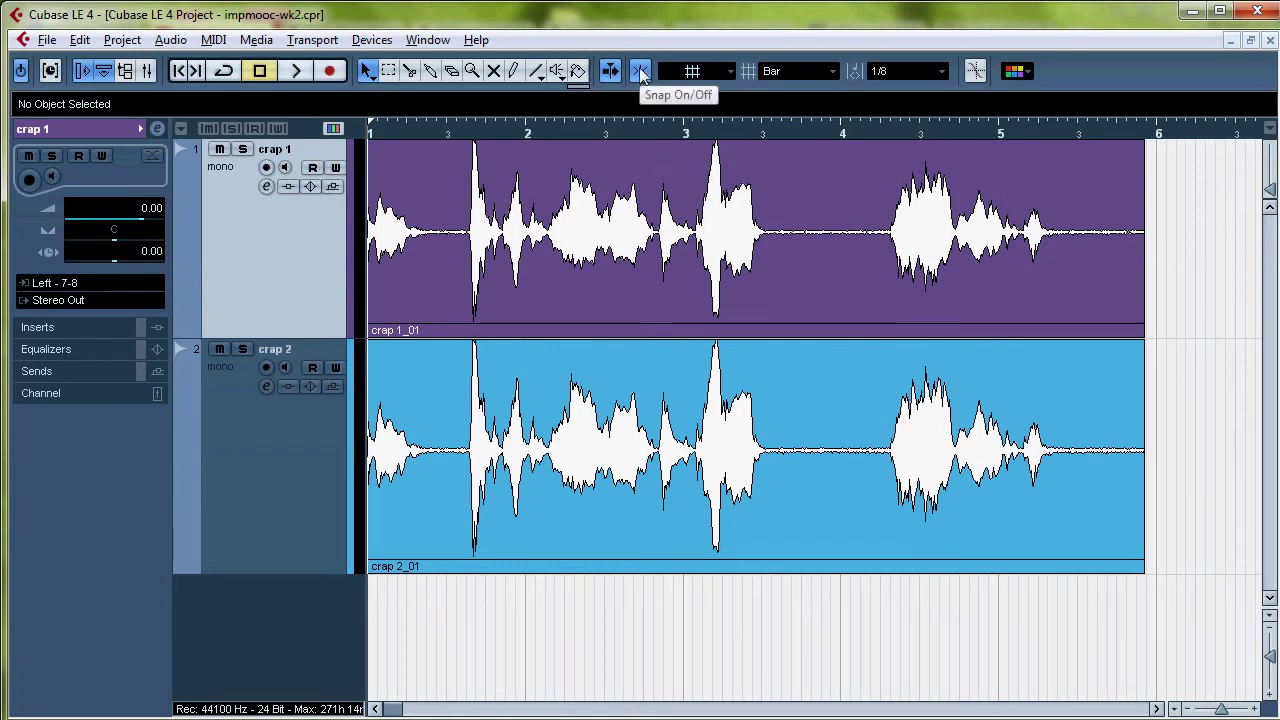
Select crap 1_01 and try trimming its end with the grid set to beats.
{"action": "left_click", "coordinate": [614, 177]}
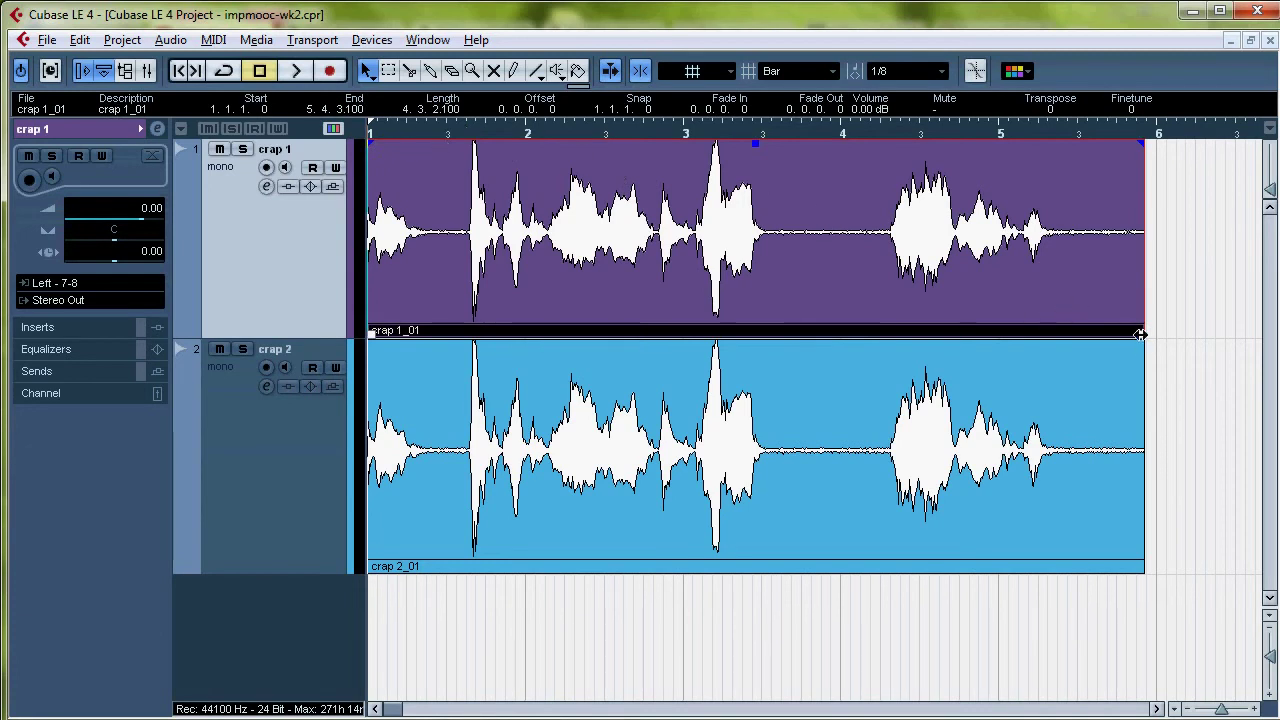
{"action": "left_click_drag", "start_coordinate": [1140, 333], "coordinate": [1145, 290]}
{"action": "left_click", "coordinate": [771, 72]}
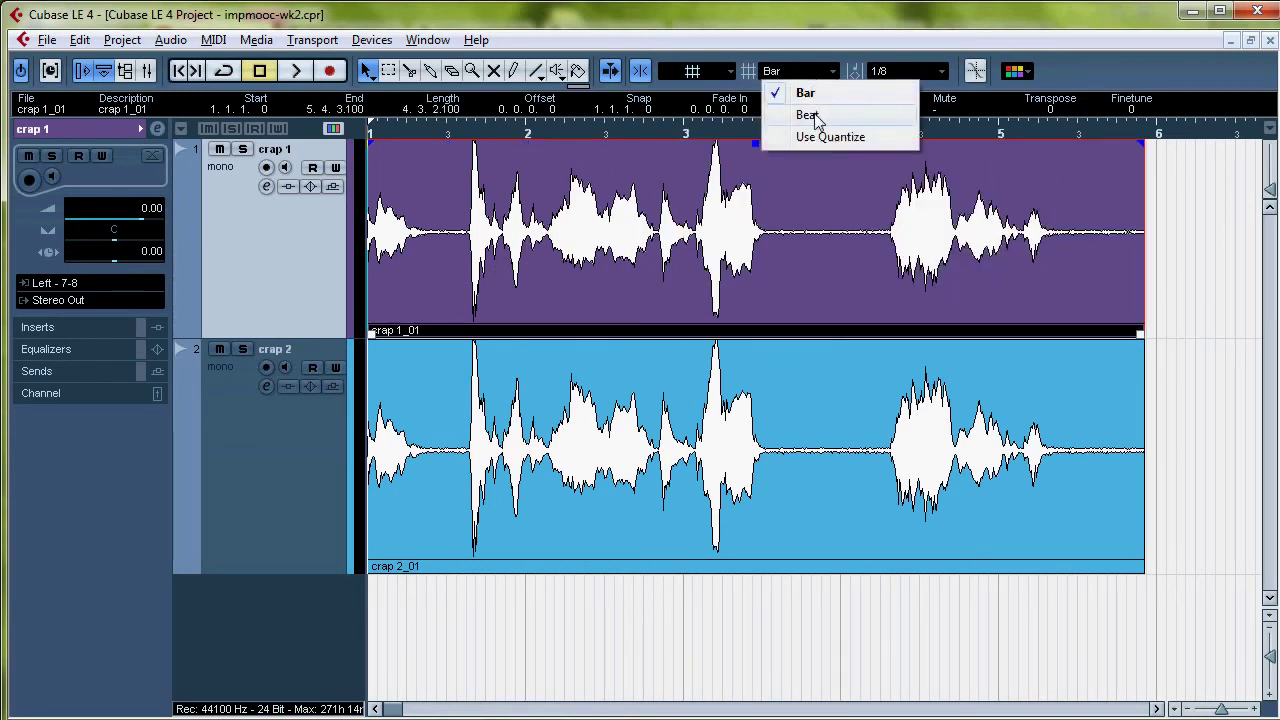
{"action": "left_click", "coordinate": [810, 111]}
{"action": "mouse_move", "coordinate": [1138, 332]}
{"action": "left_mouse_down"}
{"action": "mouse_move", "coordinate": [886, 302]}
{"action": "mouse_move", "coordinate": [1150, 328]}
{"action": "left_mouse_up"}
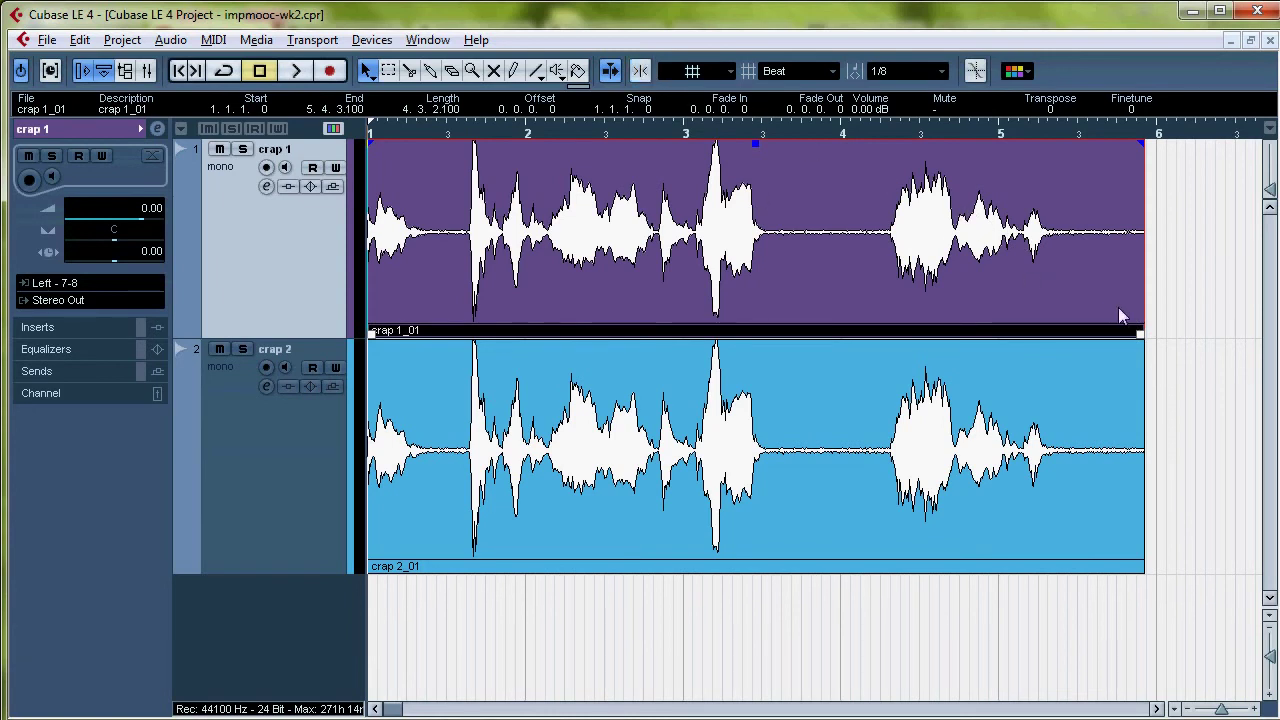
Set the grid to Bar, enable Snap and trim crap 1_01 to end at bar 3.
{"action": "left_click_drag", "start_coordinate": [1139, 332], "coordinate": [971, 313]}
{"action": "left_click", "coordinate": [806, 72]}
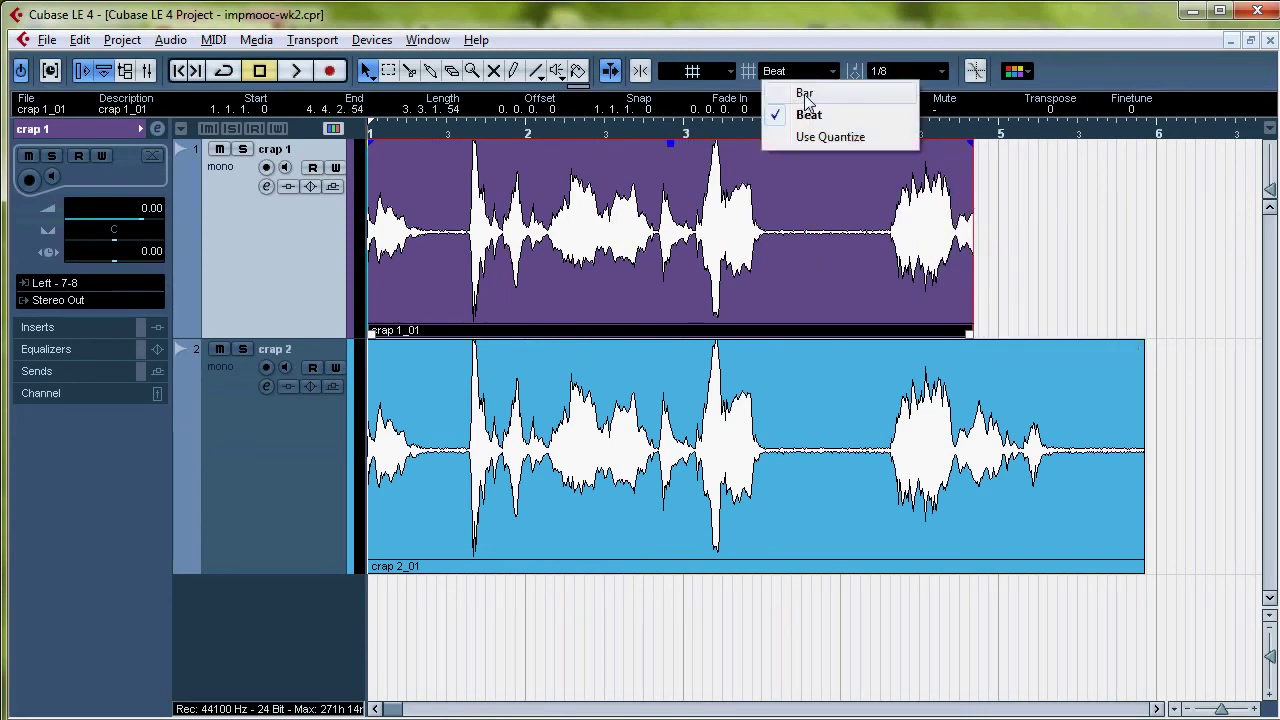
{"action": "left_click", "coordinate": [803, 91]}
{"action": "left_click", "coordinate": [640, 71]}
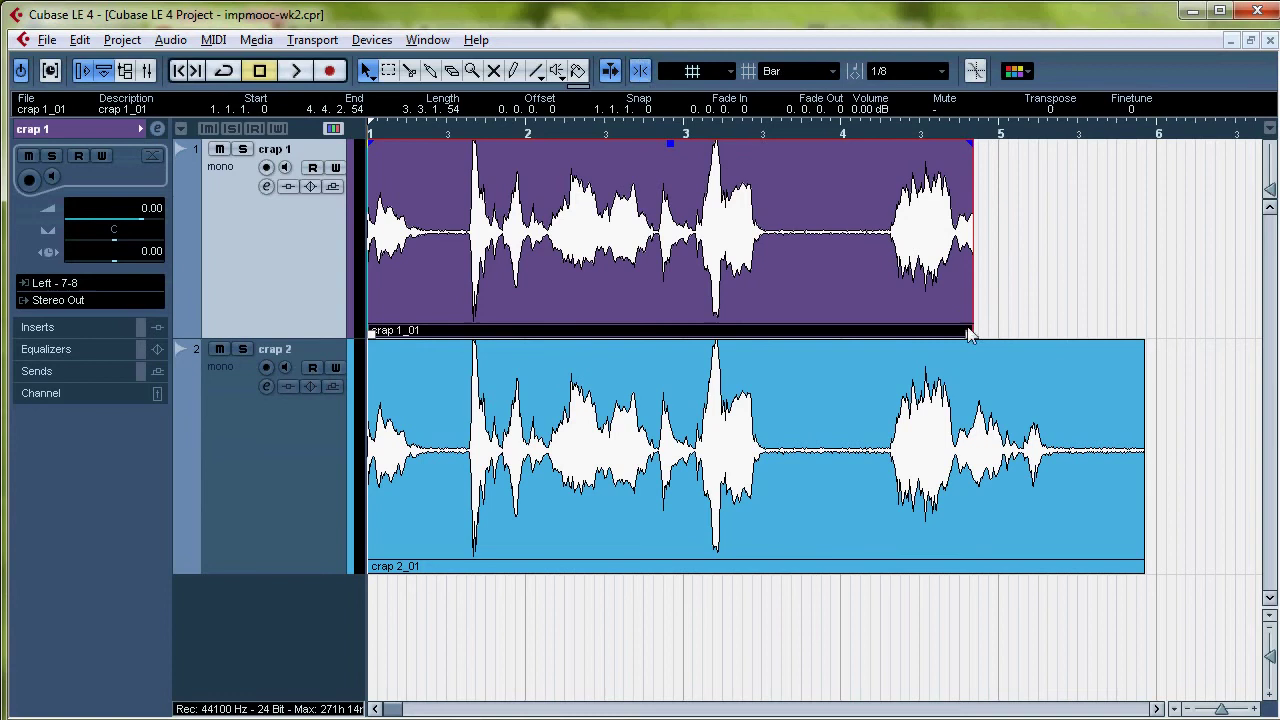
{"action": "left_click_drag", "start_coordinate": [968, 312], "coordinate": [748, 295]}
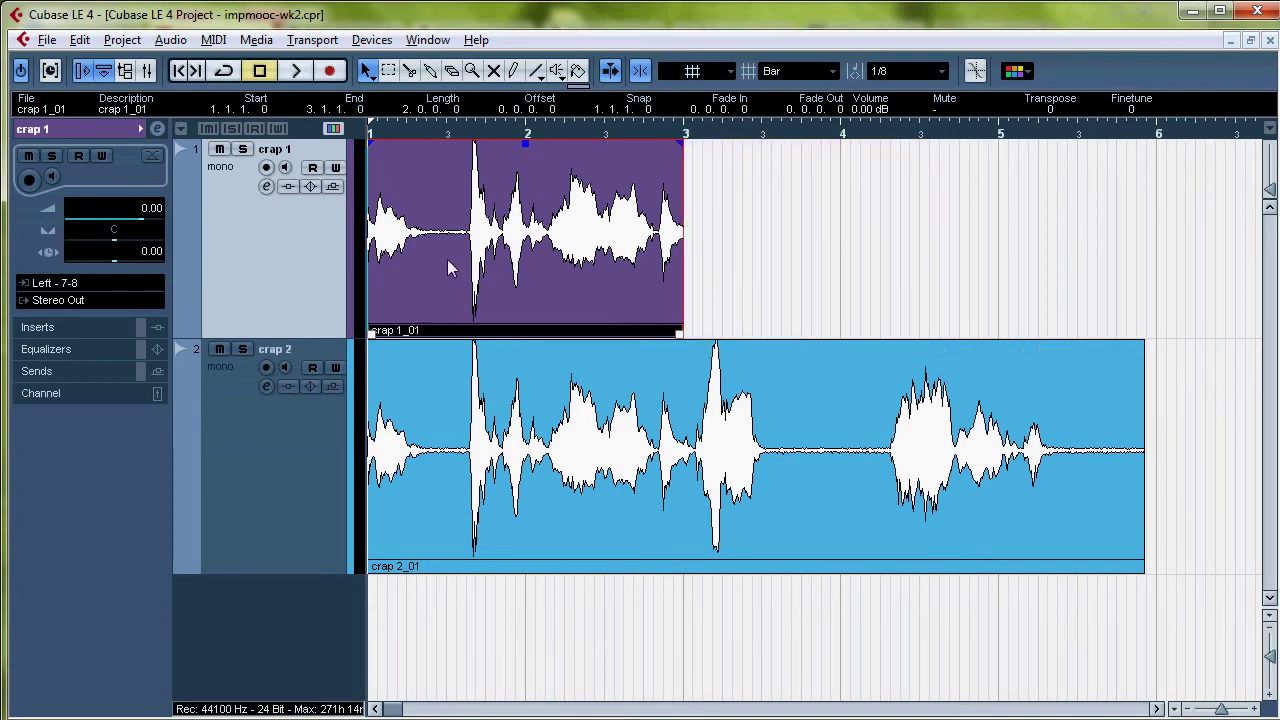
Add a marker track, move it above the audio tracks and make it shorter.
{"action": "right_click", "coordinate": [279, 217]}
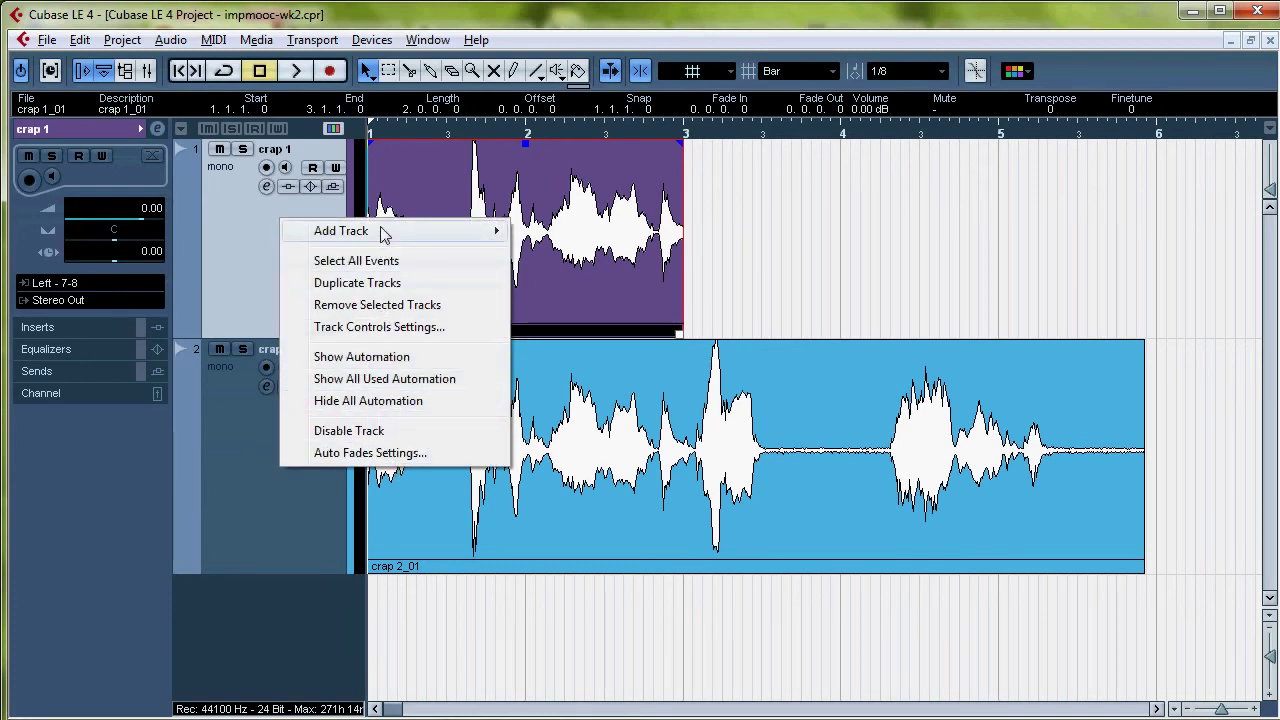
{"action": "mouse_move", "coordinate": [385, 233]}
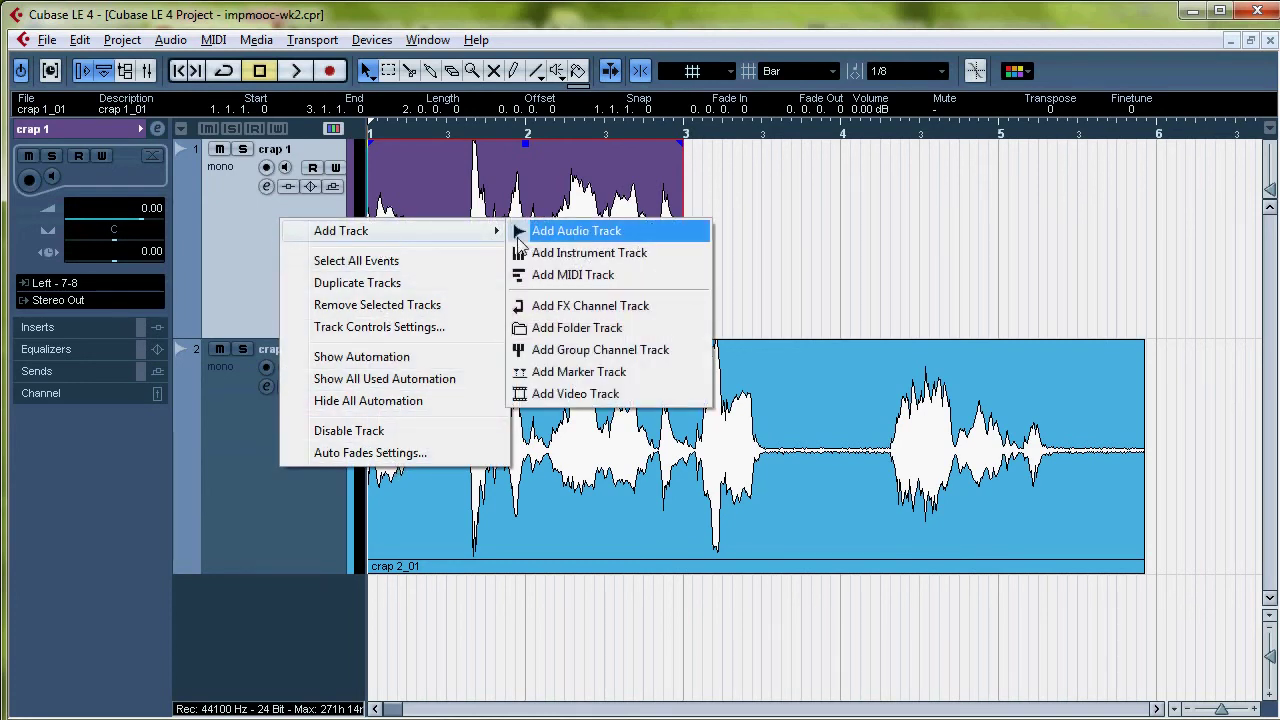
{"action": "left_click", "coordinate": [587, 373]}
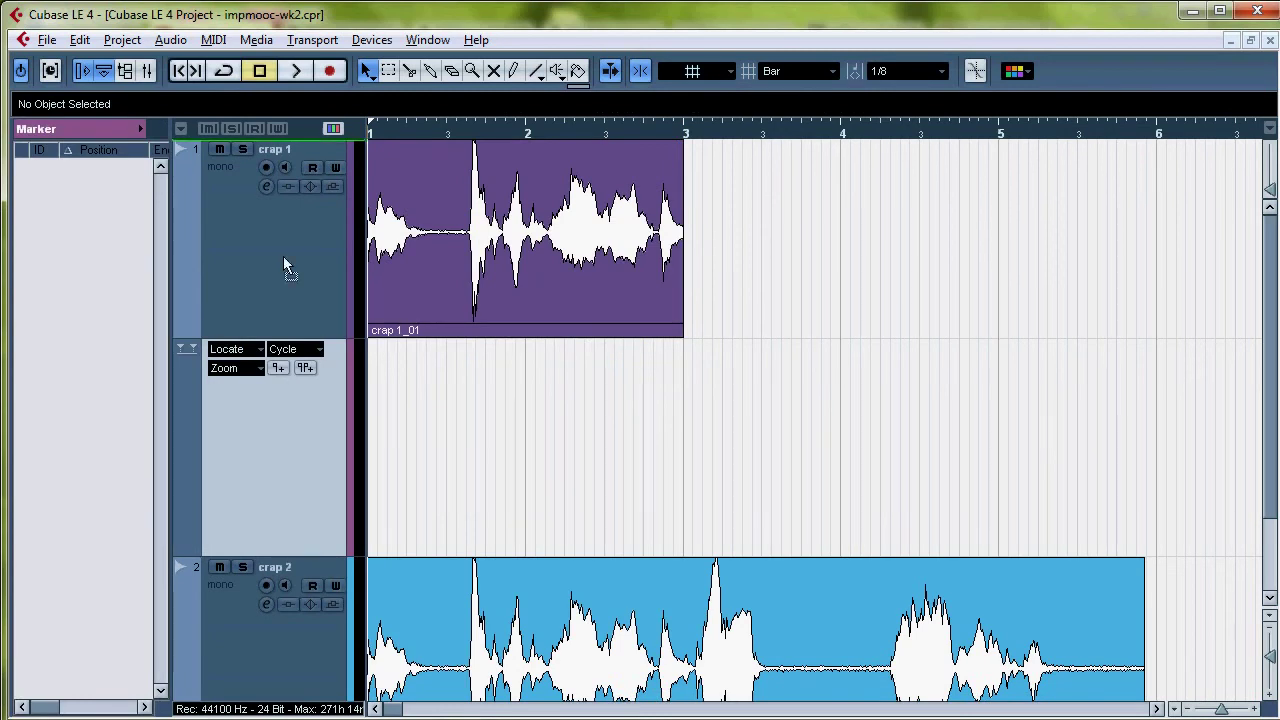
{"action": "left_click_drag", "start_coordinate": [283, 420], "coordinate": [278, 194]}
{"action": "left_click_drag", "start_coordinate": [285, 358], "coordinate": [291, 183]}
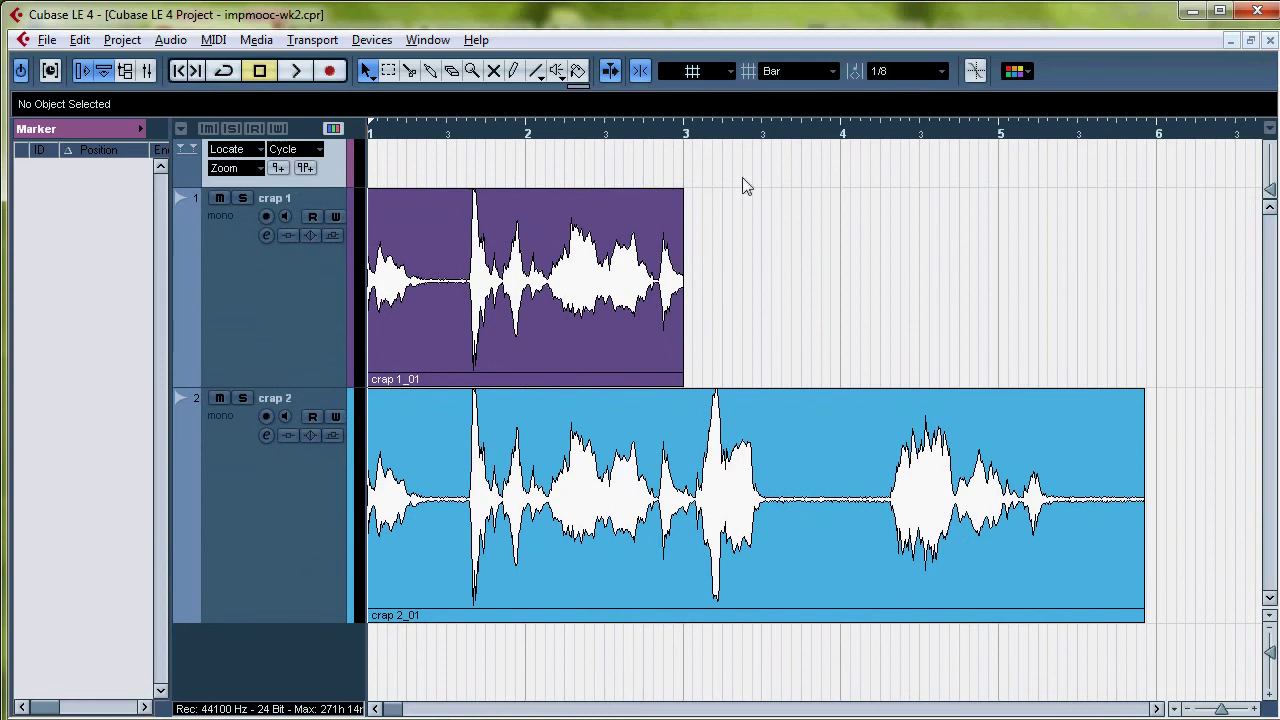
Add a marker named 'part of crap' at bar 3 and another marker at bar 4.
{"action": "left_click", "coordinate": [685, 135]}
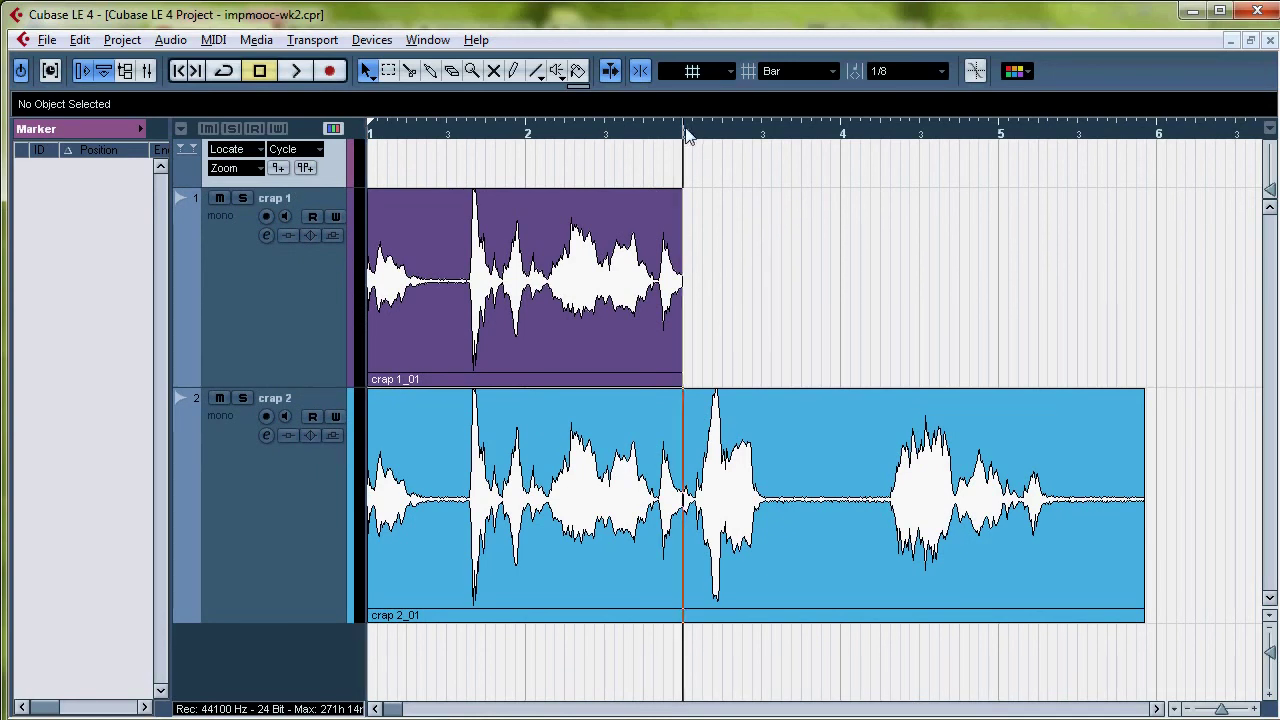
{"action": "left_click", "coordinate": [280, 166]}
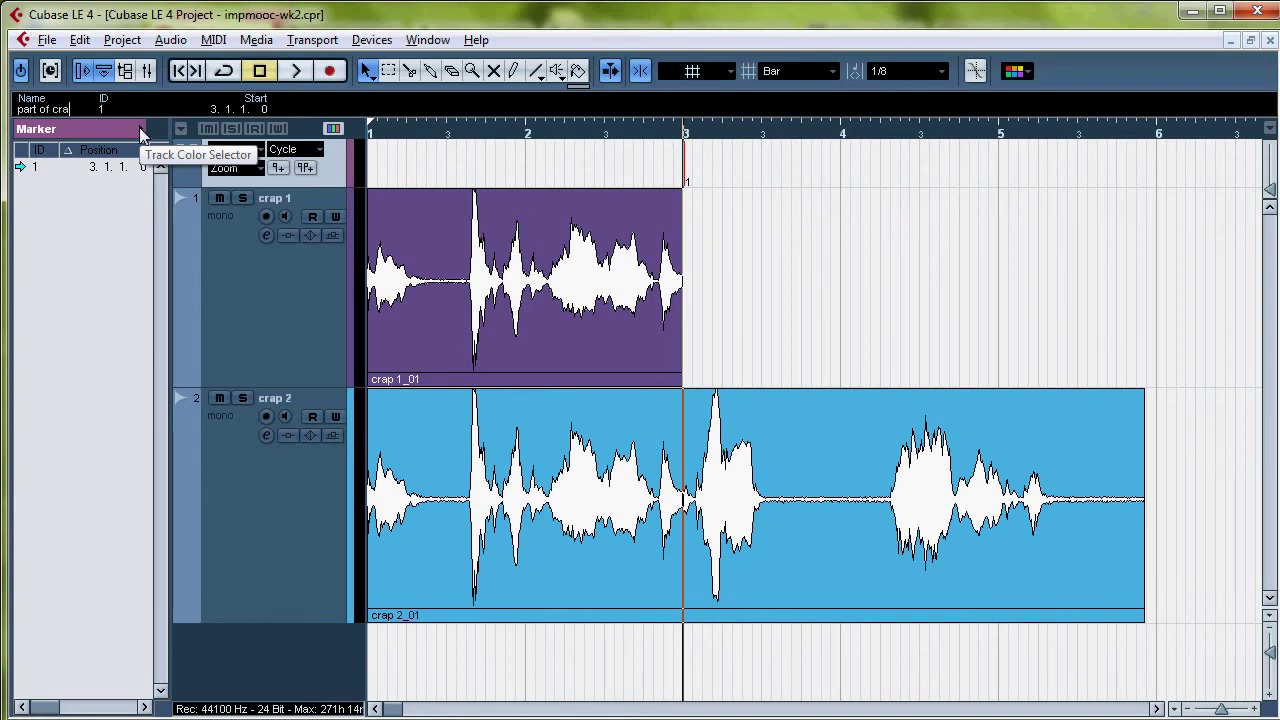
{"action": "type", "text": "p"}
{"action": "key", "text": "Return"}
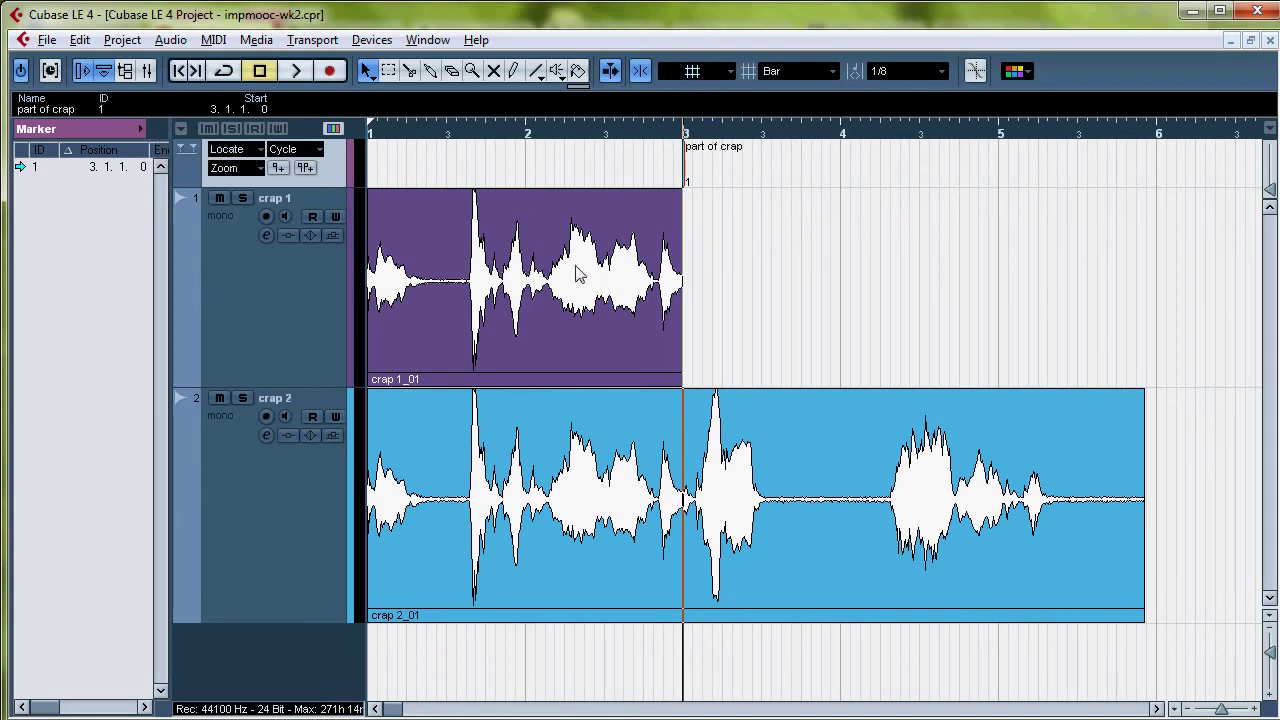
{"action": "left_click", "coordinate": [840, 134]}
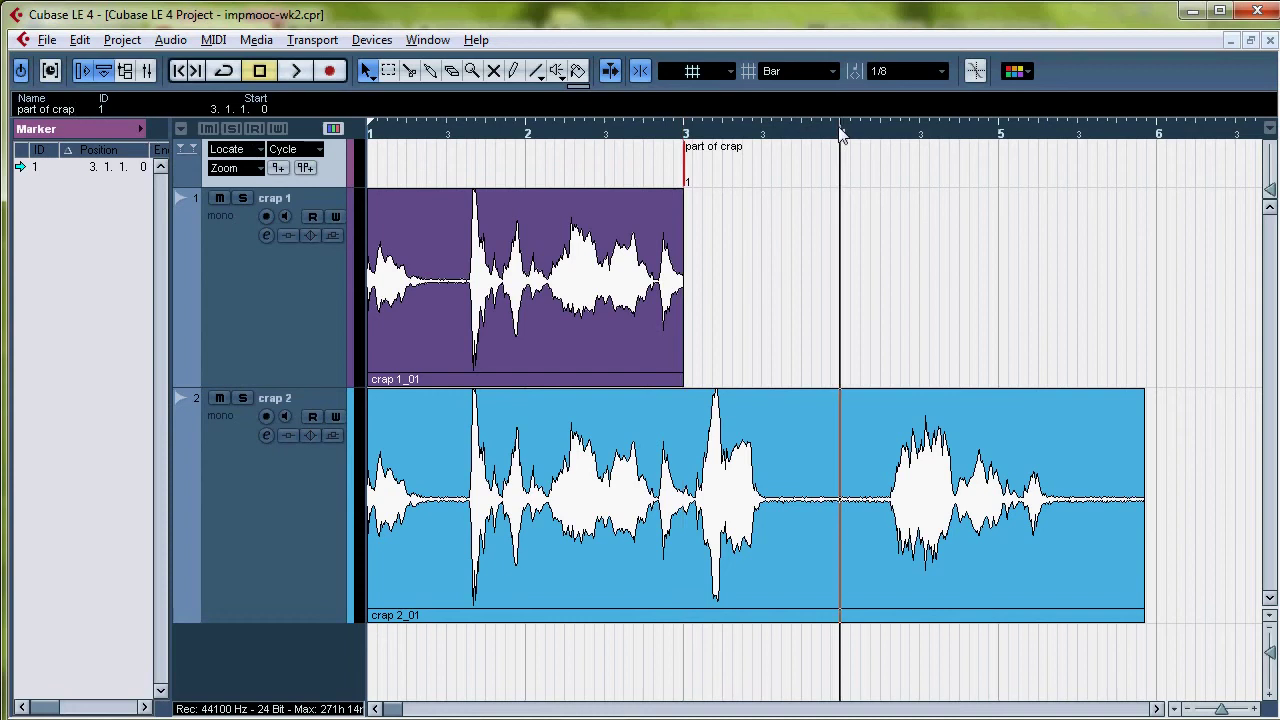
{"action": "left_click", "coordinate": [279, 168]}
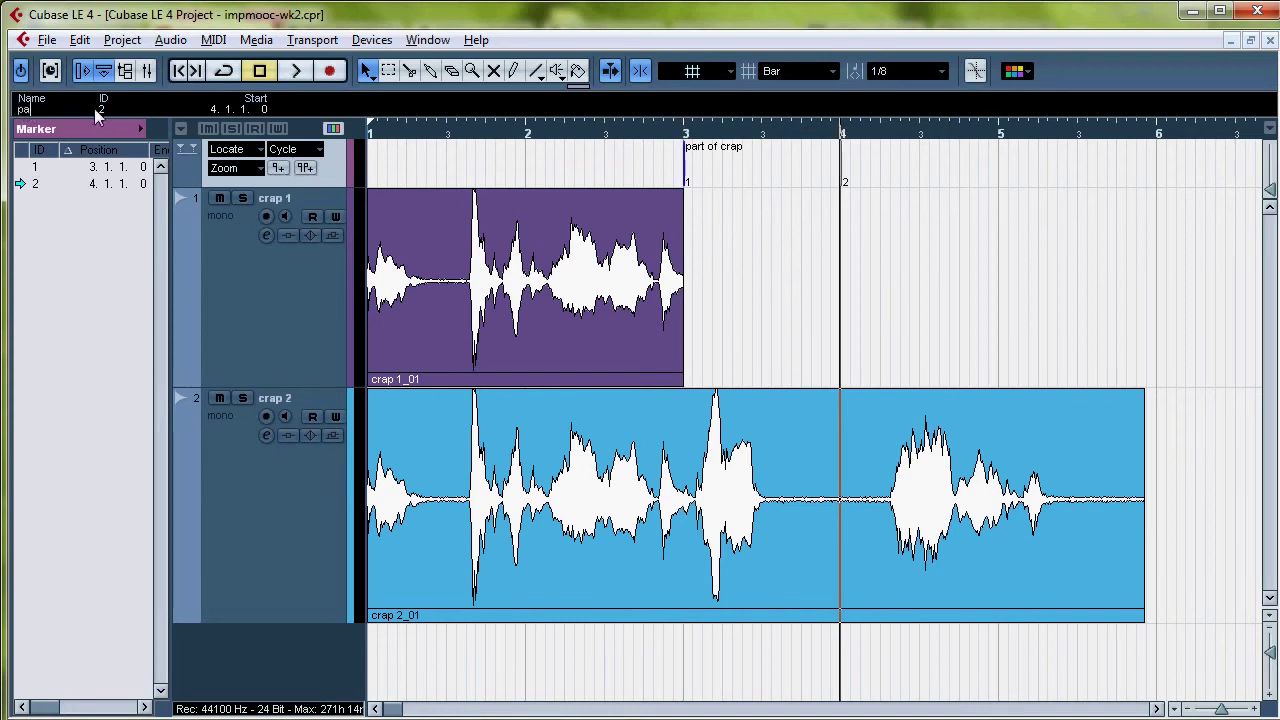
Name the bar-4 marker 'part of crap 2', set a bars 2–5 loop range and enable Cycle.
{"action": "type", "text": "rap 2"}
{"action": "left_click", "coordinate": [260, 318]}
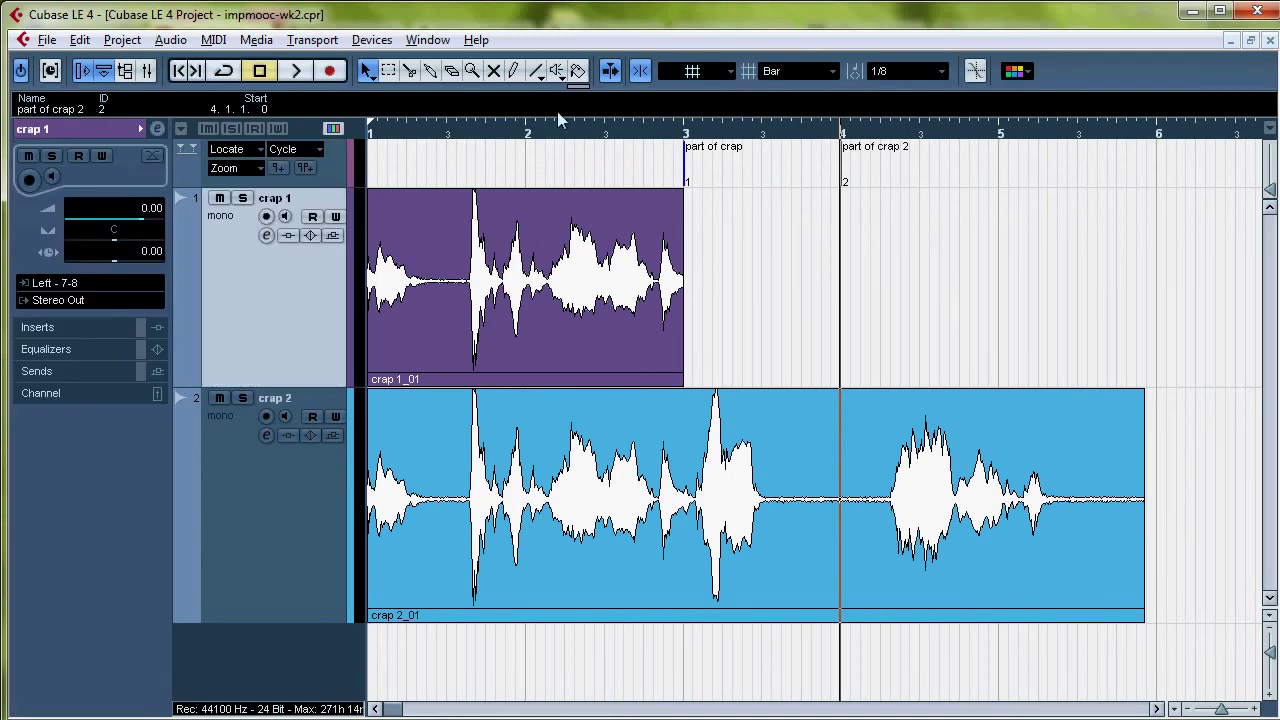
{"action": "left_click_drag", "start_coordinate": [530, 112], "coordinate": [1000, 118]}
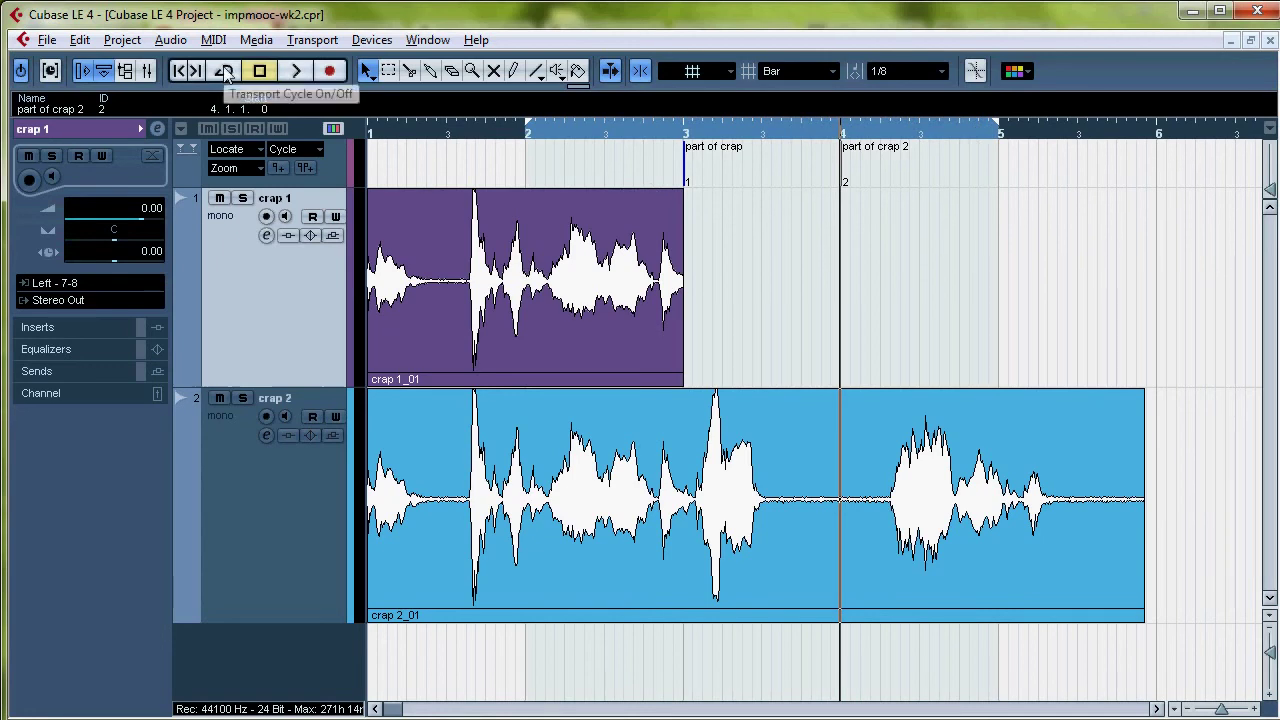
{"action": "left_click", "coordinate": [225, 72]}
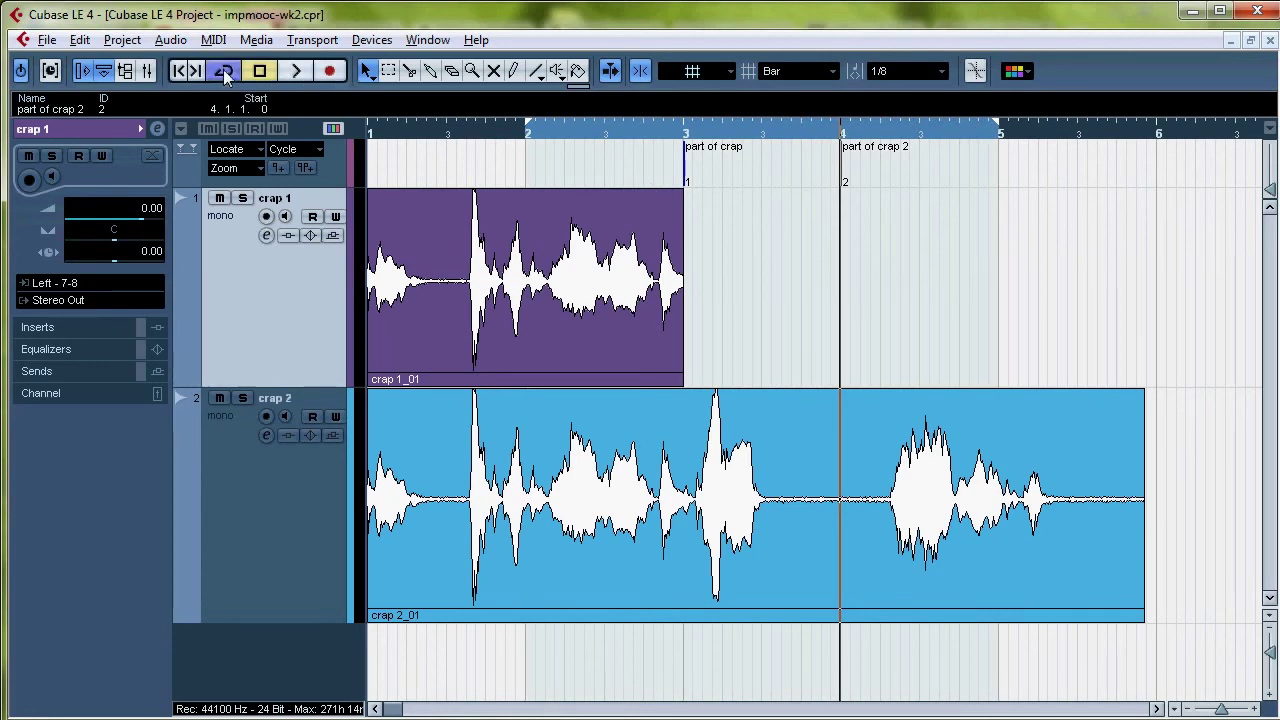
Move the loop range to bars 1–2 and play it back once.
{"action": "left_click", "coordinate": [527, 129]}
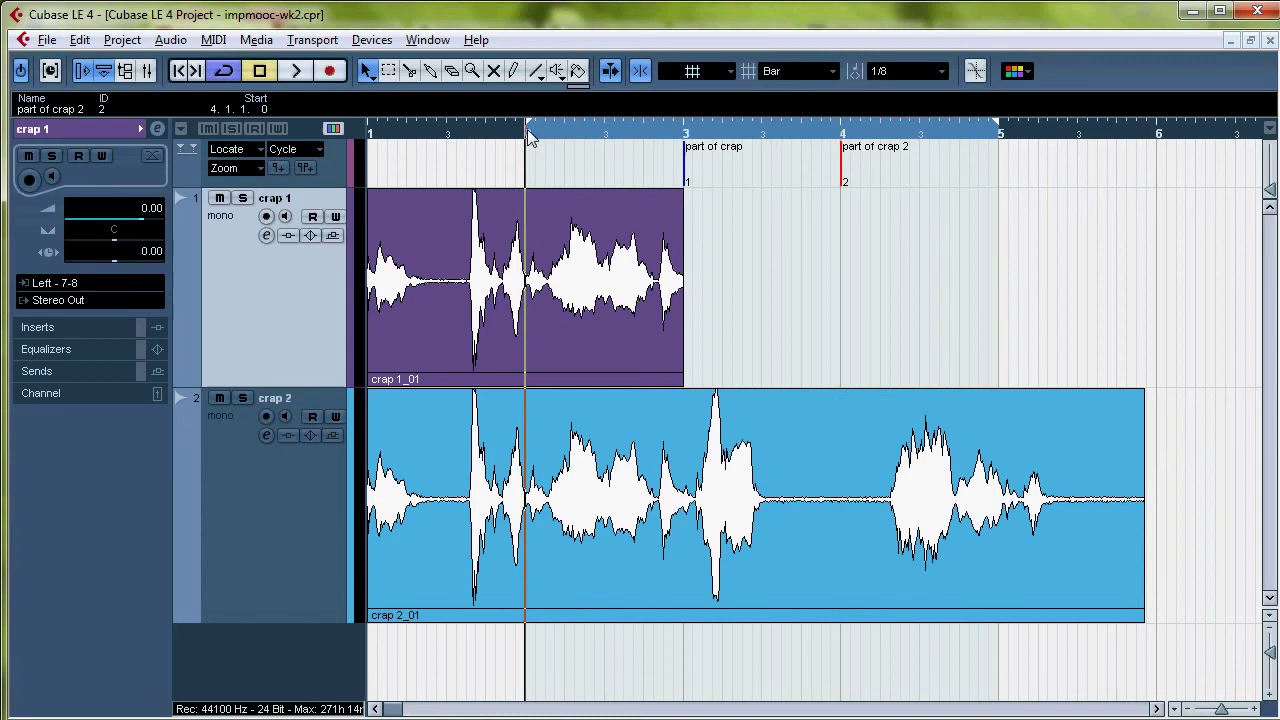
{"action": "left_click", "coordinate": [428, 135]}
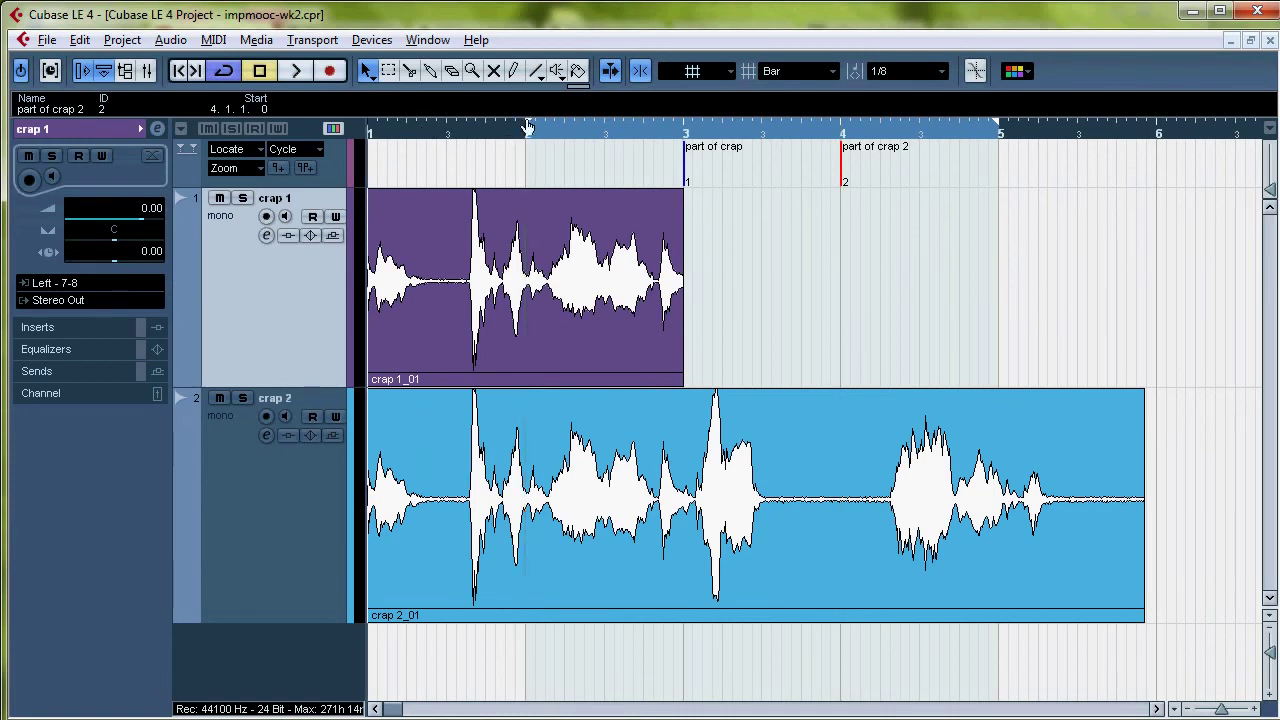
{"action": "left_click_drag", "start_coordinate": [528, 129], "coordinate": [425, 129]}
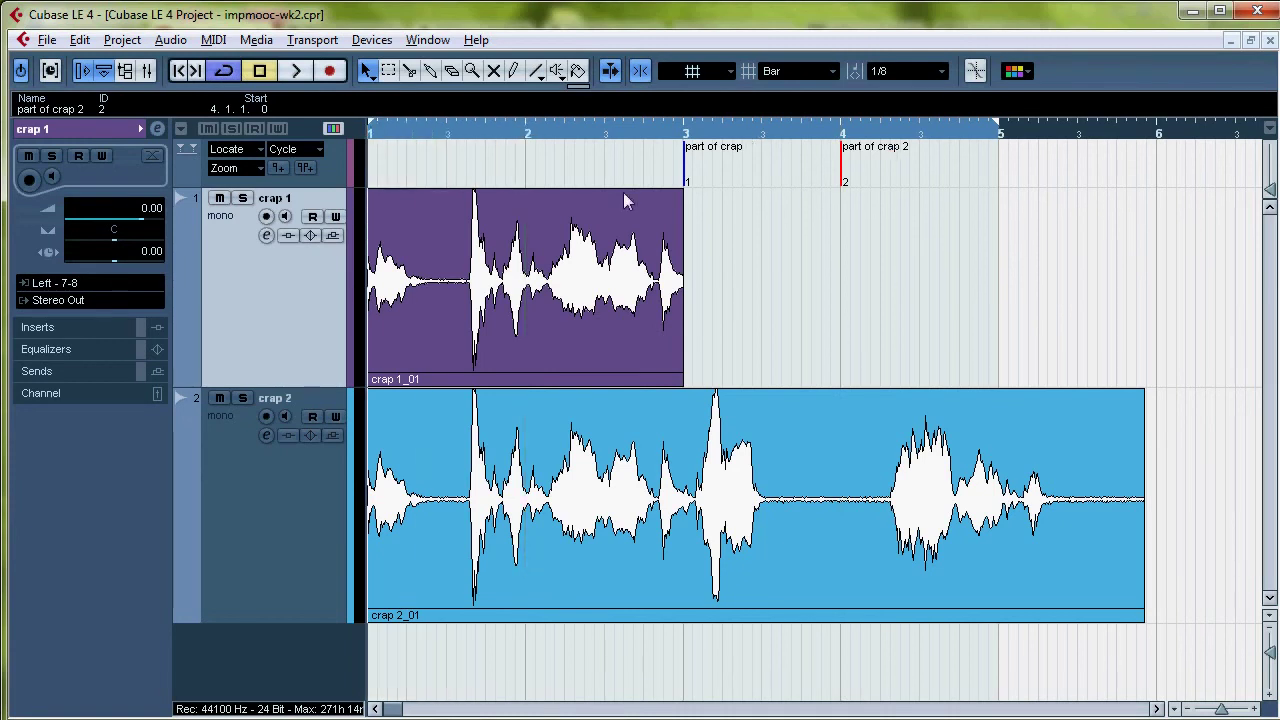
{"action": "left_click_drag", "start_coordinate": [990, 123], "coordinate": [594, 107]}
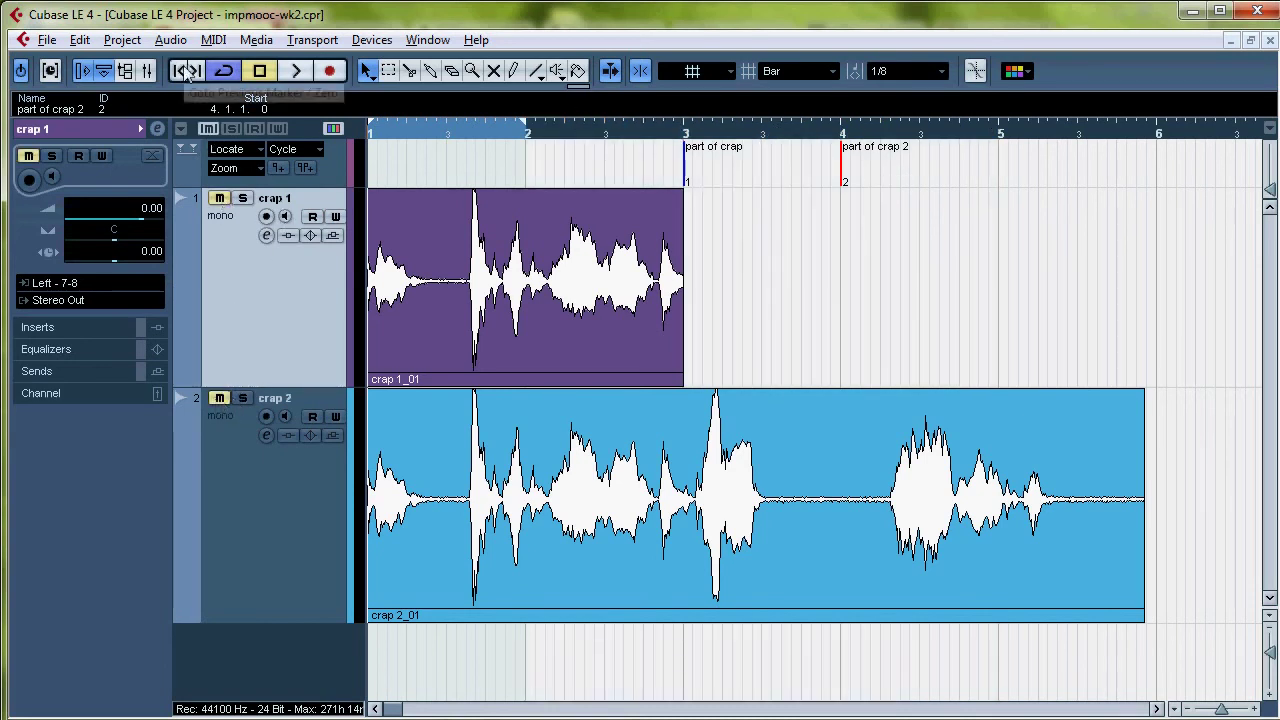
{"action": "left_click", "coordinate": [294, 72]}
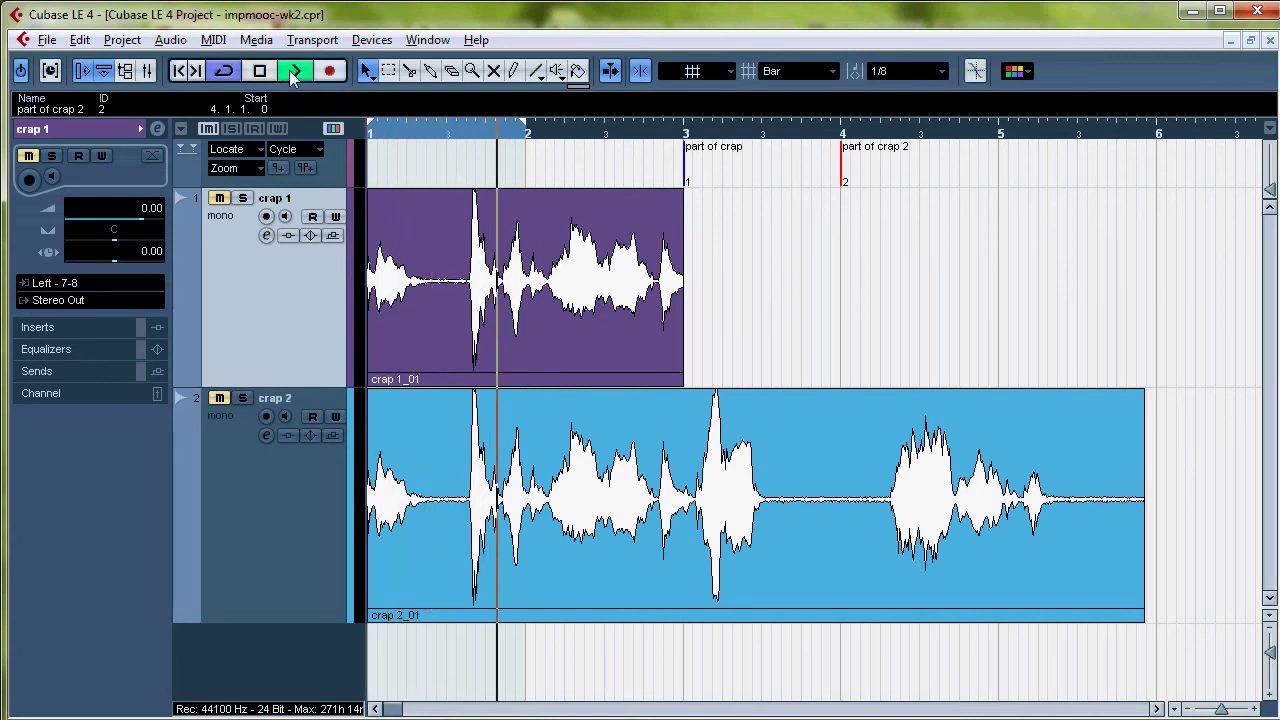
{"action": "left_click", "coordinate": [266, 75]}
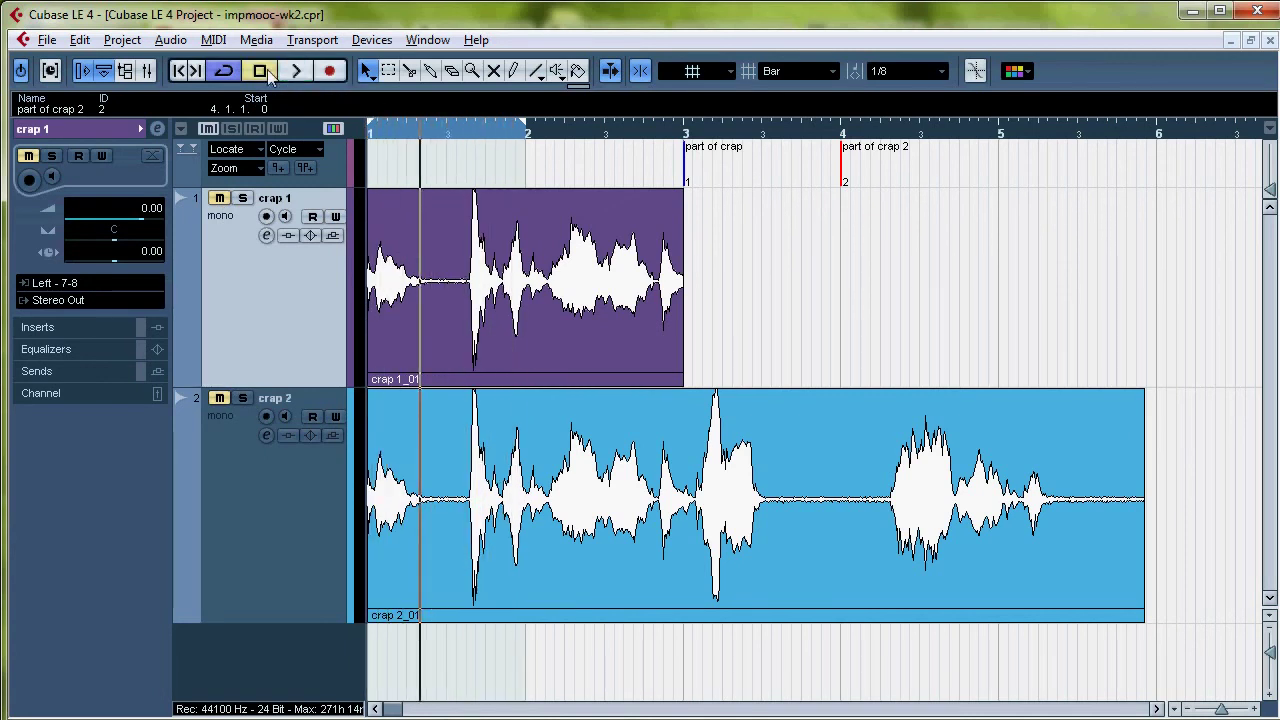
Split crap 1_01 at bar 2 and crap 2_01 at bars 3, 4 and 5.
{"action": "left_click", "coordinate": [412, 72]}
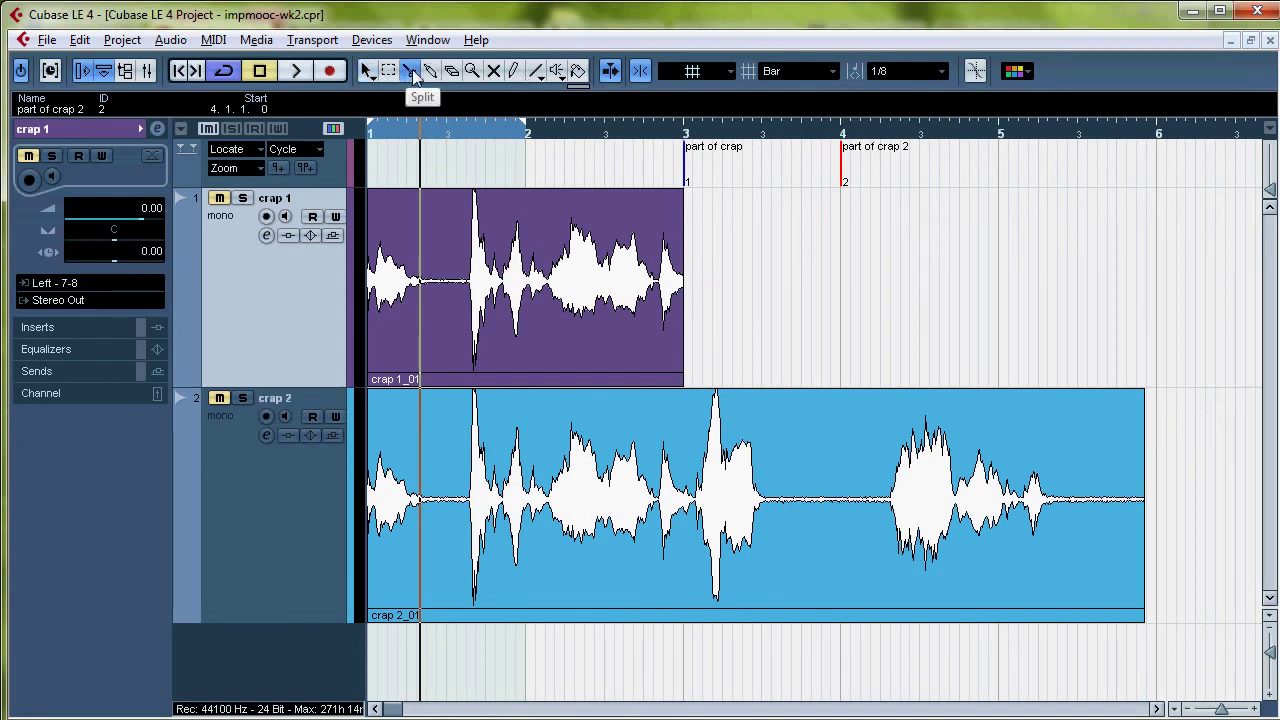
{"action": "left_click", "coordinate": [524, 270]}
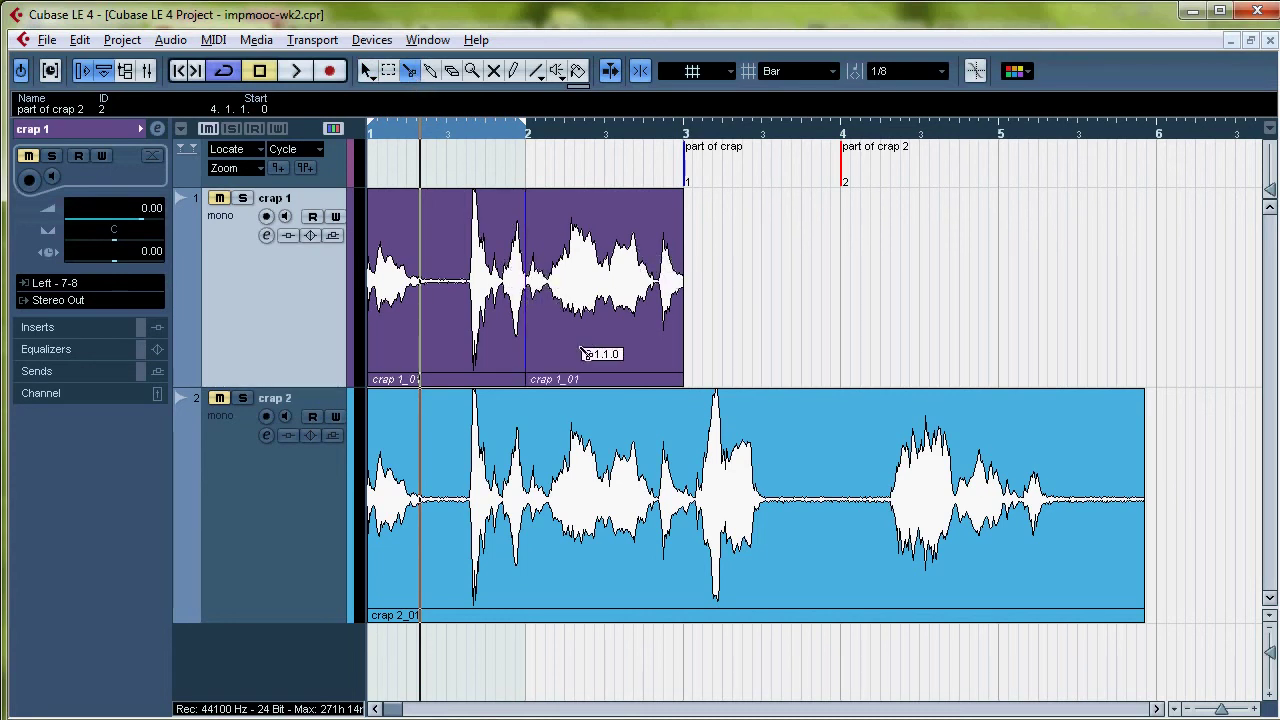
{"action": "left_click", "coordinate": [692, 492]}
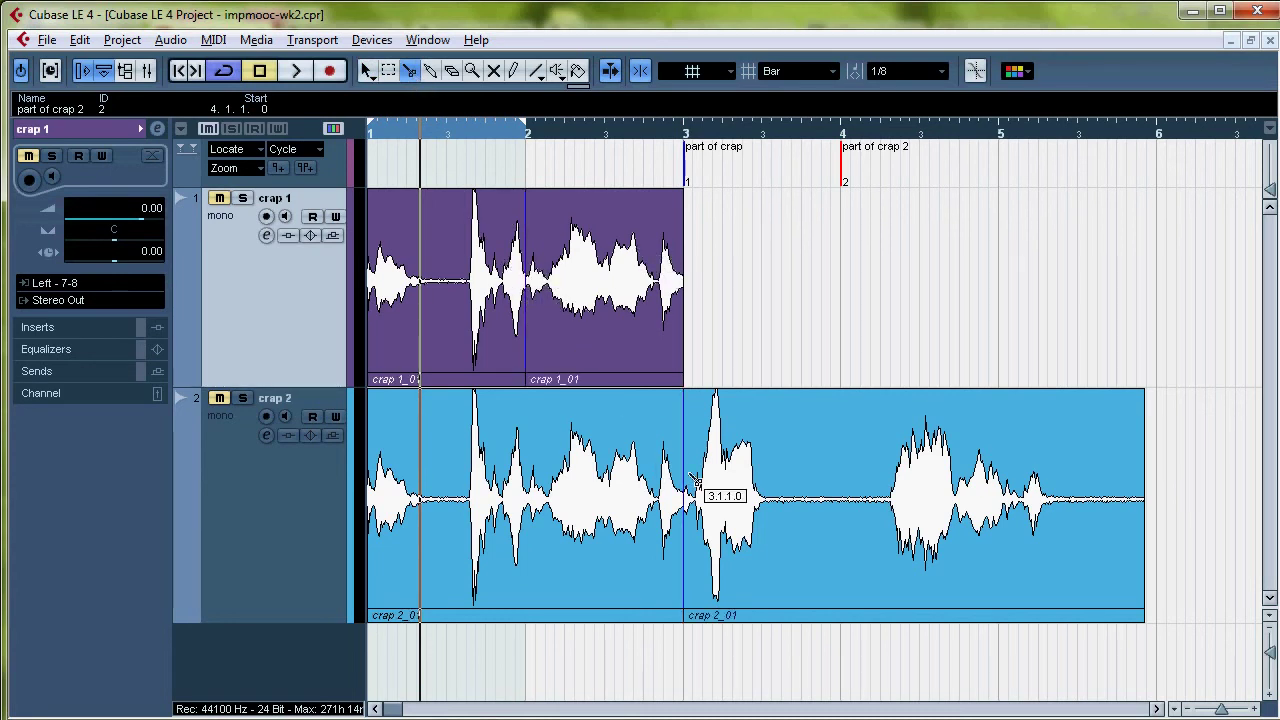
{"action": "left_click", "coordinate": [843, 496]}
{"action": "left_click", "coordinate": [994, 500]}
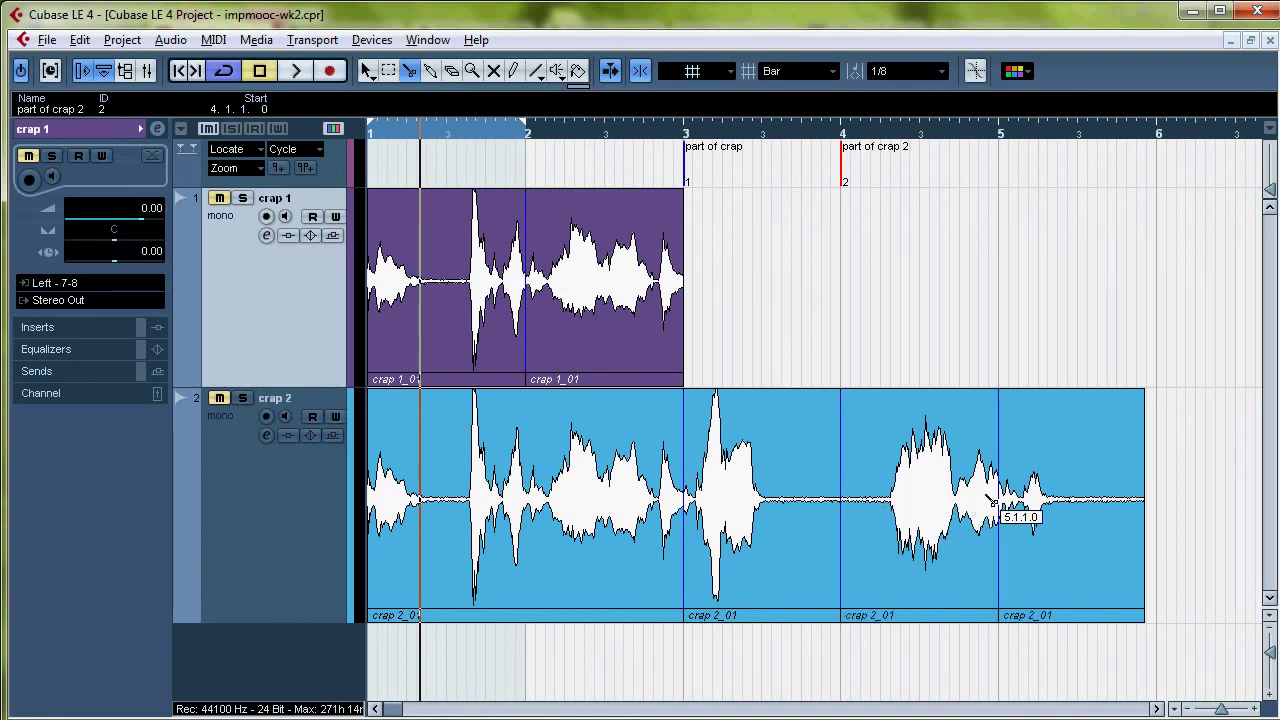
{"action": "key", "text": "1"}
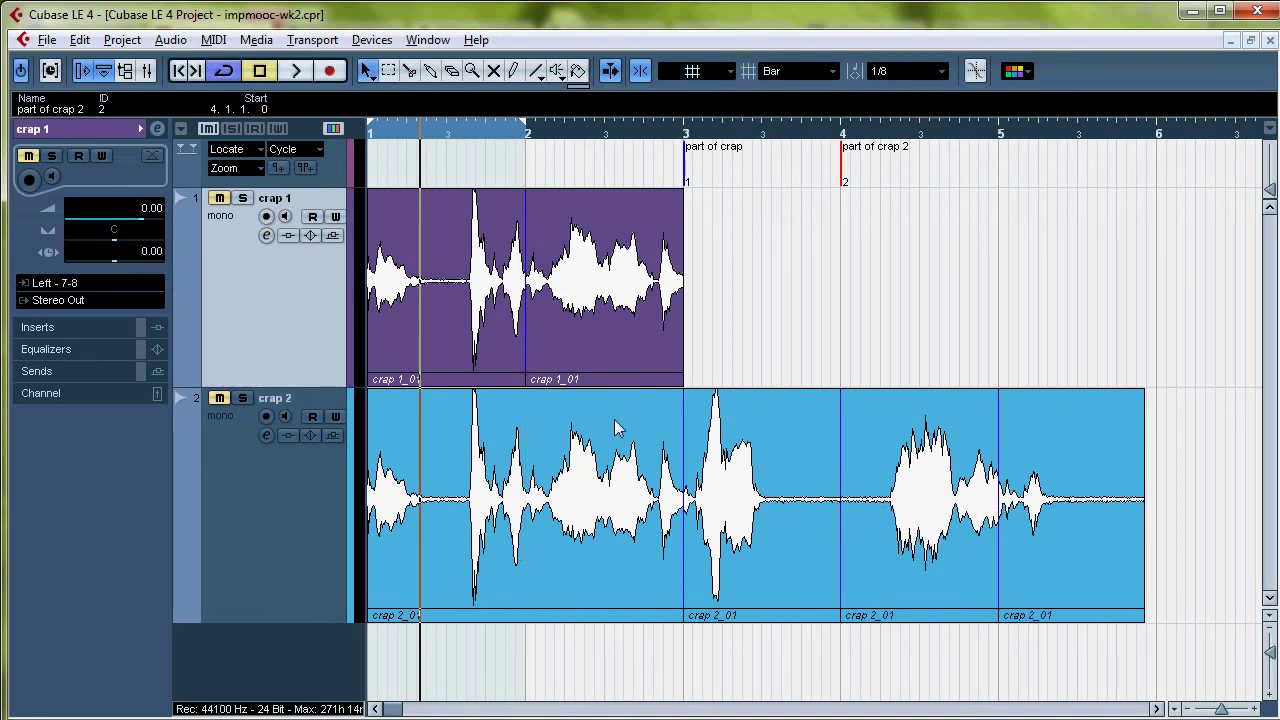
Delete the crap 2_01 piece at bar 3, the crap 1_01 piece at bar 1 and the last crap 2_01 piece.
{"action": "left_click", "coordinate": [602, 490]}
{"action": "key", "text": "Delete"}
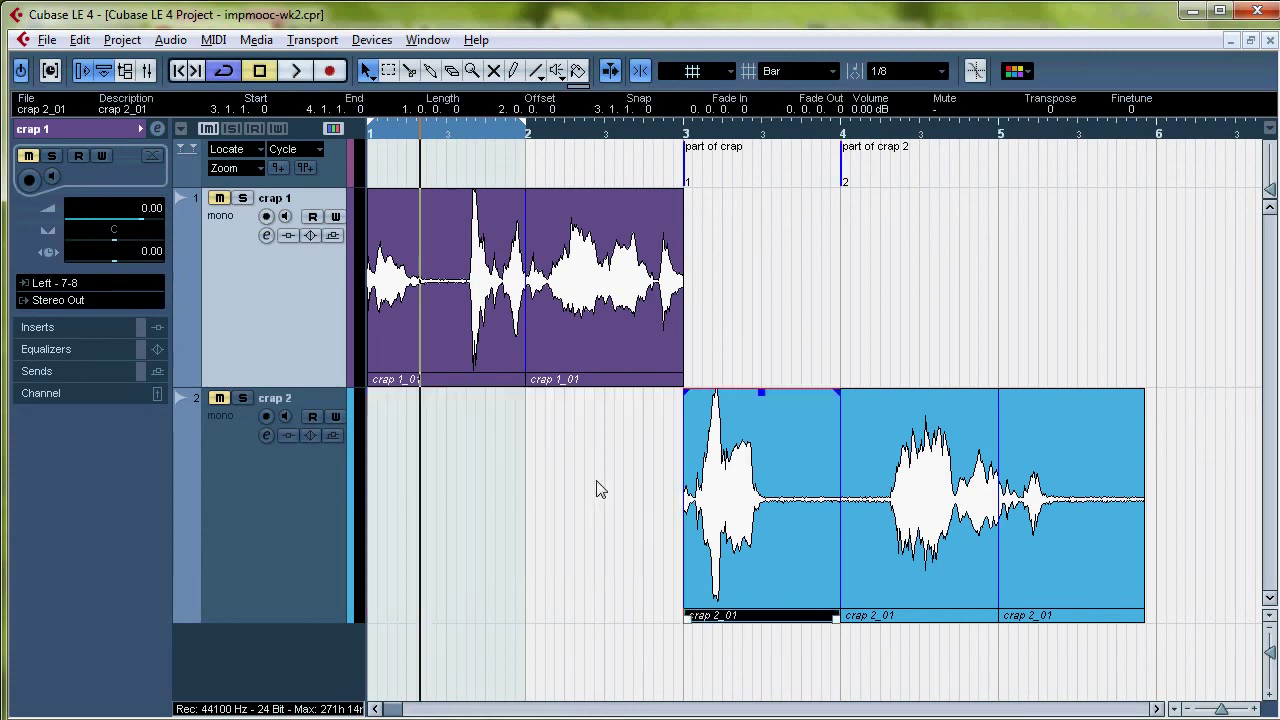
{"action": "key", "text": "Up"}
{"action": "key", "text": "Delete"}
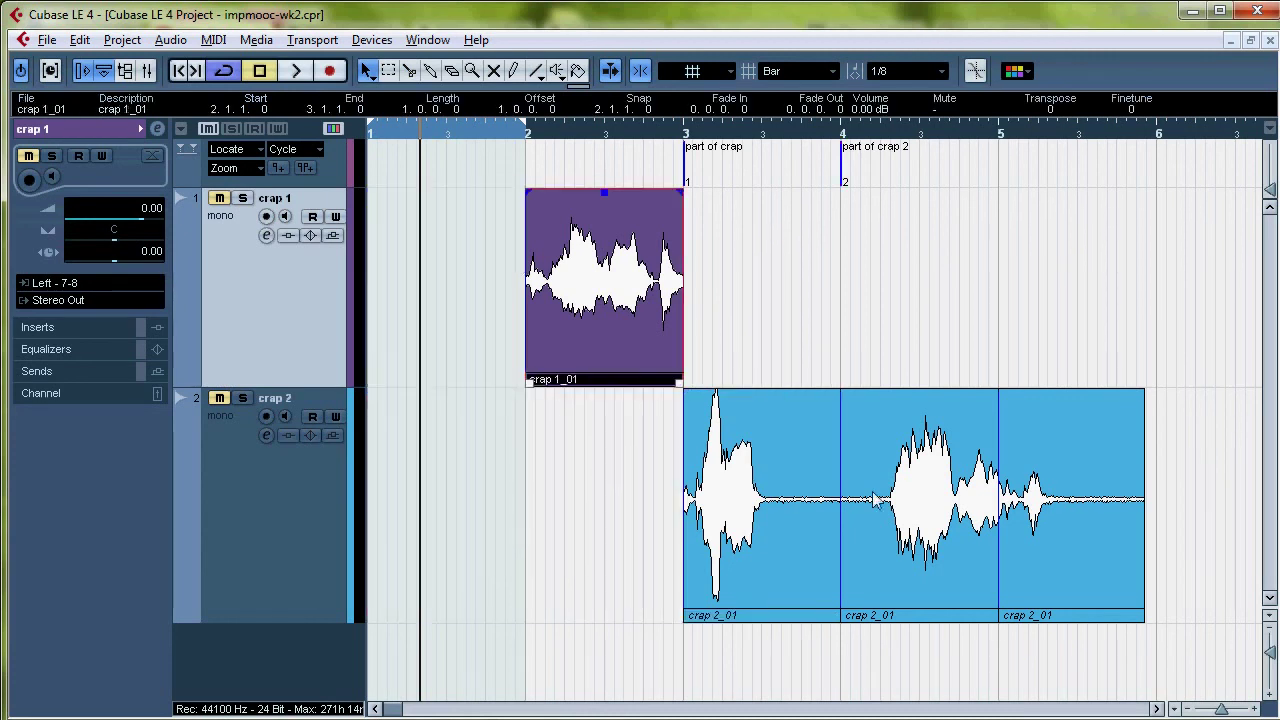
{"action": "left_click", "coordinate": [1071, 456]}
{"action": "key", "text": "Delete"}
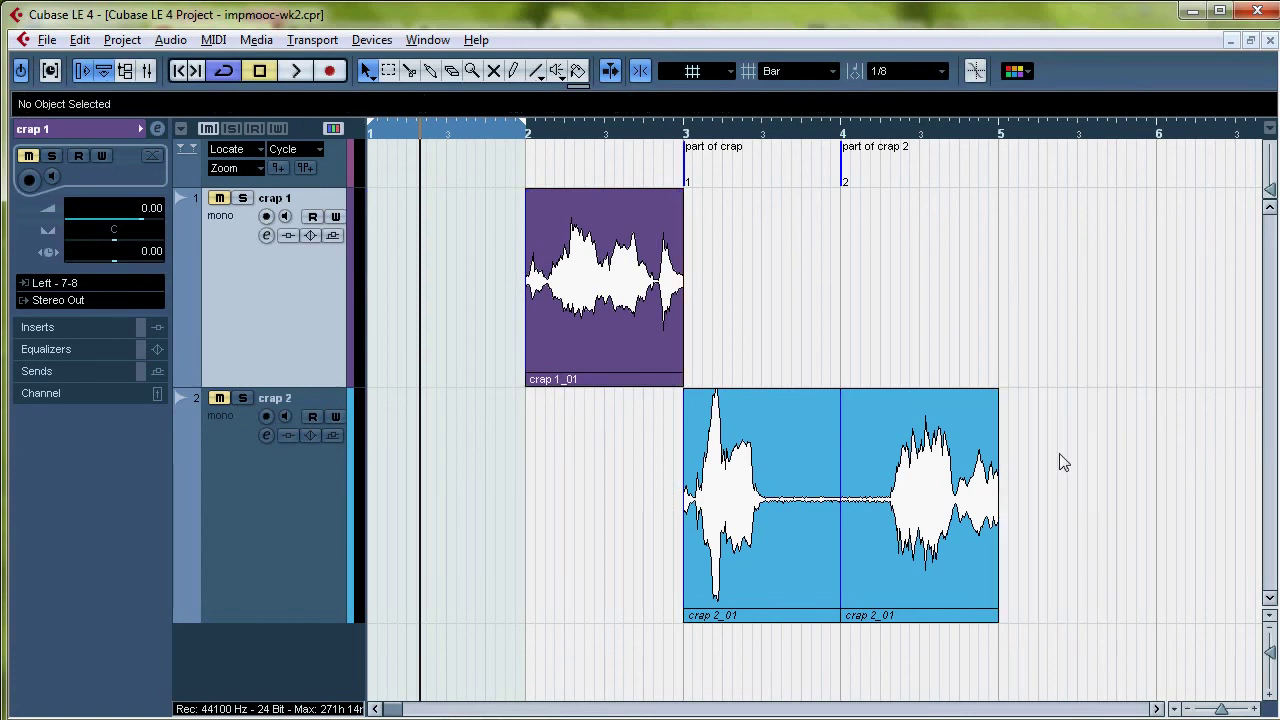
Move the two crap 2_01 clips onto track crap 1 at bars 3 and 1.
{"action": "left_click", "coordinate": [614, 309]}
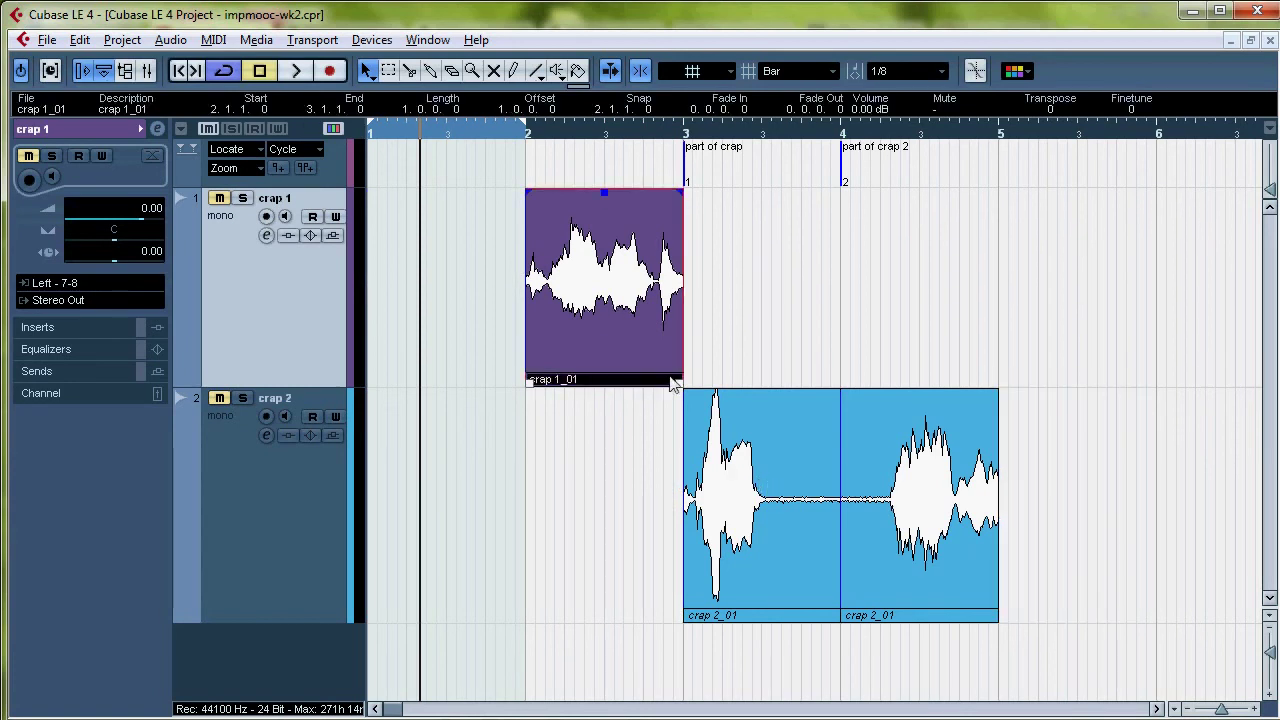
{"action": "left_click_drag", "start_coordinate": [742, 482], "coordinate": [759, 310]}
{"action": "left_click_drag", "start_coordinate": [880, 505], "coordinate": [477, 289]}
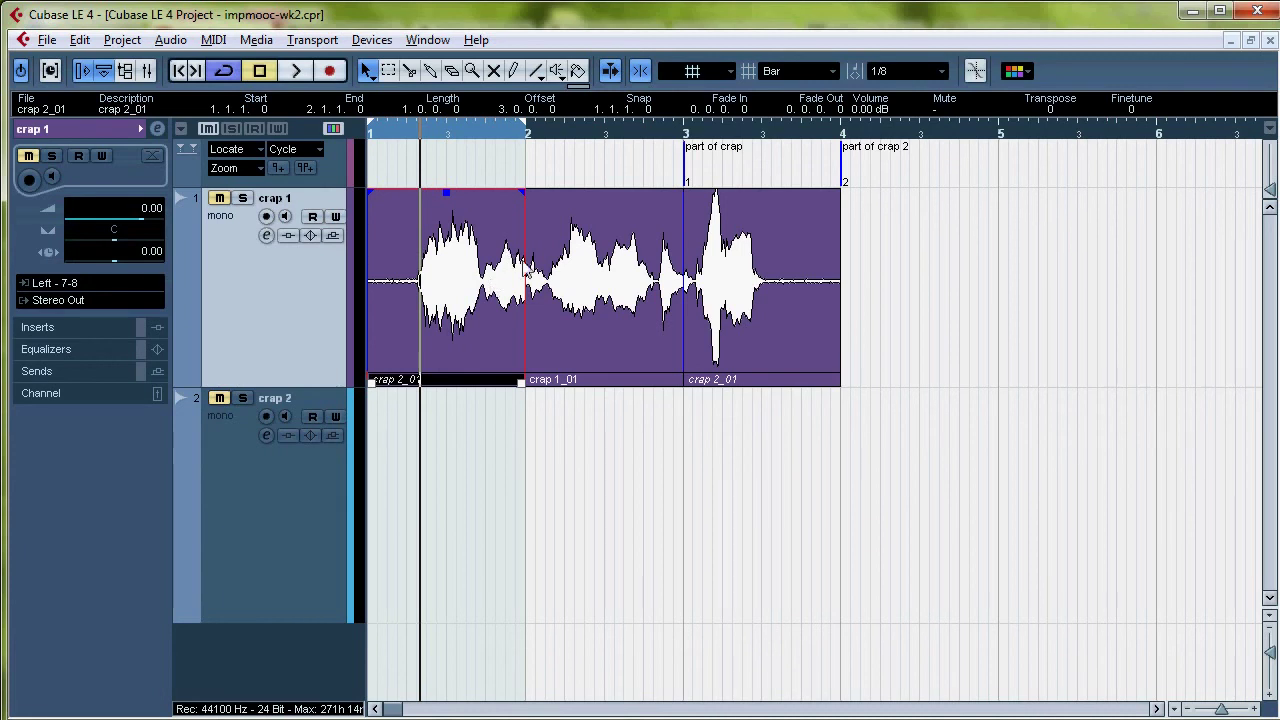
Select the clips on track crap 1 and turn off Snap to Zero Crossing.
{"action": "left_click", "coordinate": [570, 287]}
{"action": "left_click", "coordinate": [738, 282]}
{"action": "left_click", "coordinate": [635, 290]}
{"action": "left_click", "coordinate": [492, 288]}
{"action": "left_click", "coordinate": [641, 71]}
Zoom in on bar 2 and mark a time range across the crap 2_01/crap 1_01 join.
{"action": "left_click", "coordinate": [386, 72]}
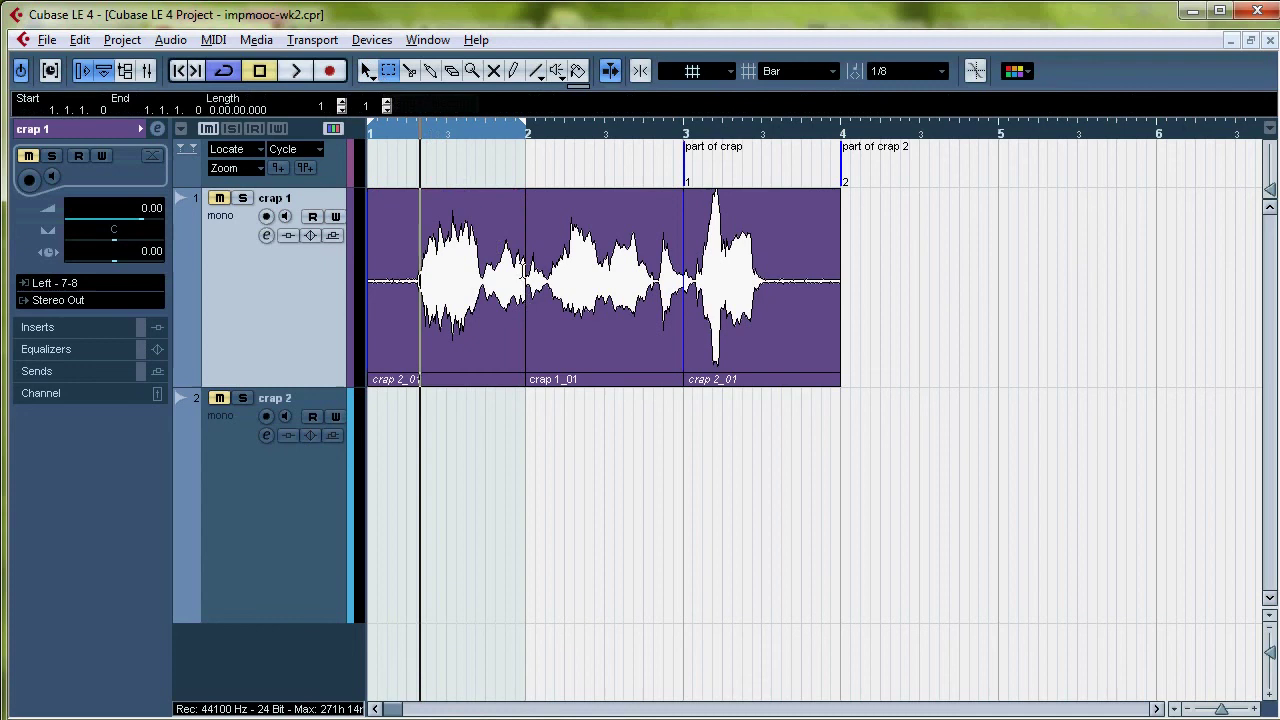
{"action": "left_click_drag", "start_coordinate": [523, 268], "coordinate": [528, 268]}
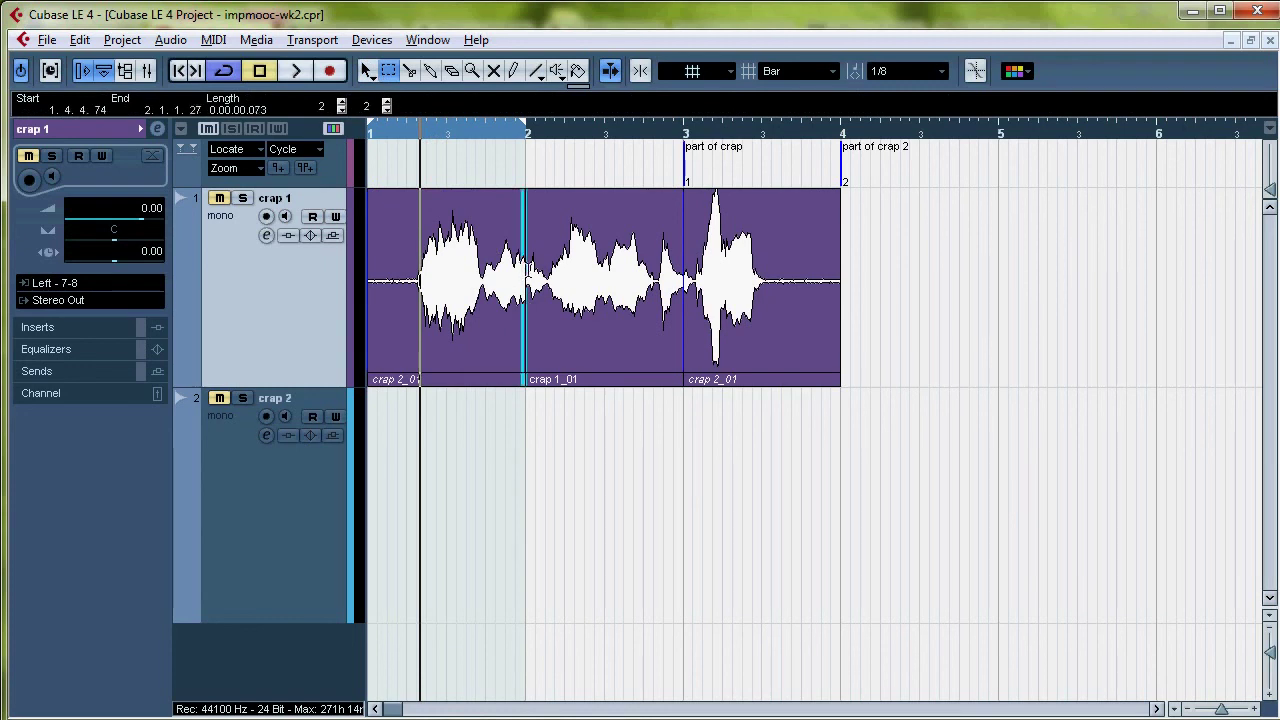
{"action": "left_click", "coordinate": [522, 143]}
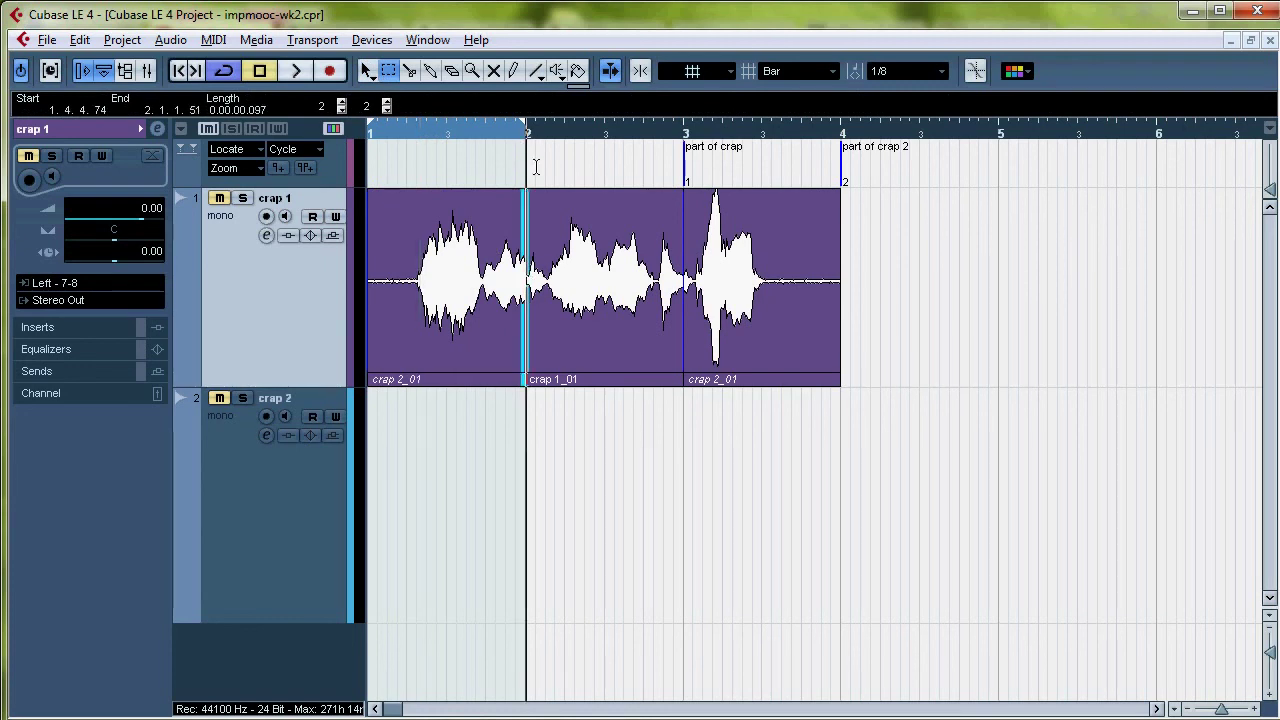
{"action": "key", "text": "h"}
{"action": "key", "text": "h"}
{"action": "key", "text": "h"}
{"action": "key", "text": "h"}
{"action": "key", "text": "h"}
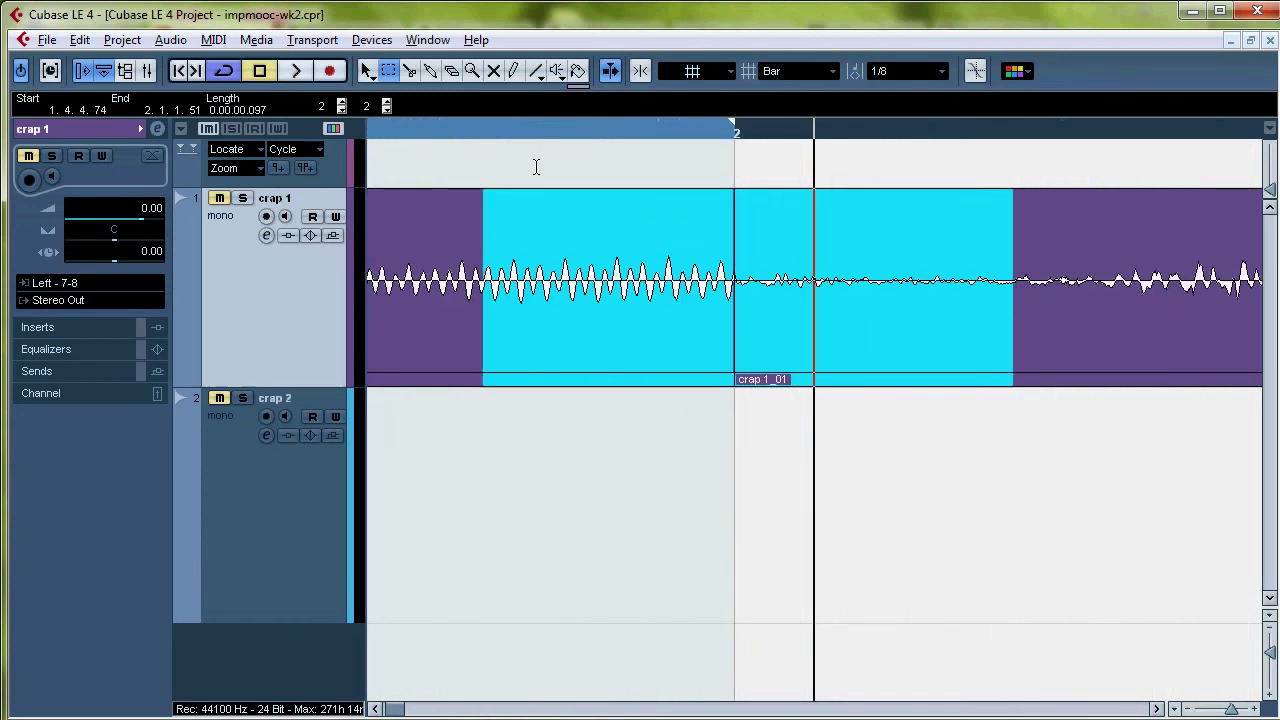
{"action": "key", "text": "h"}
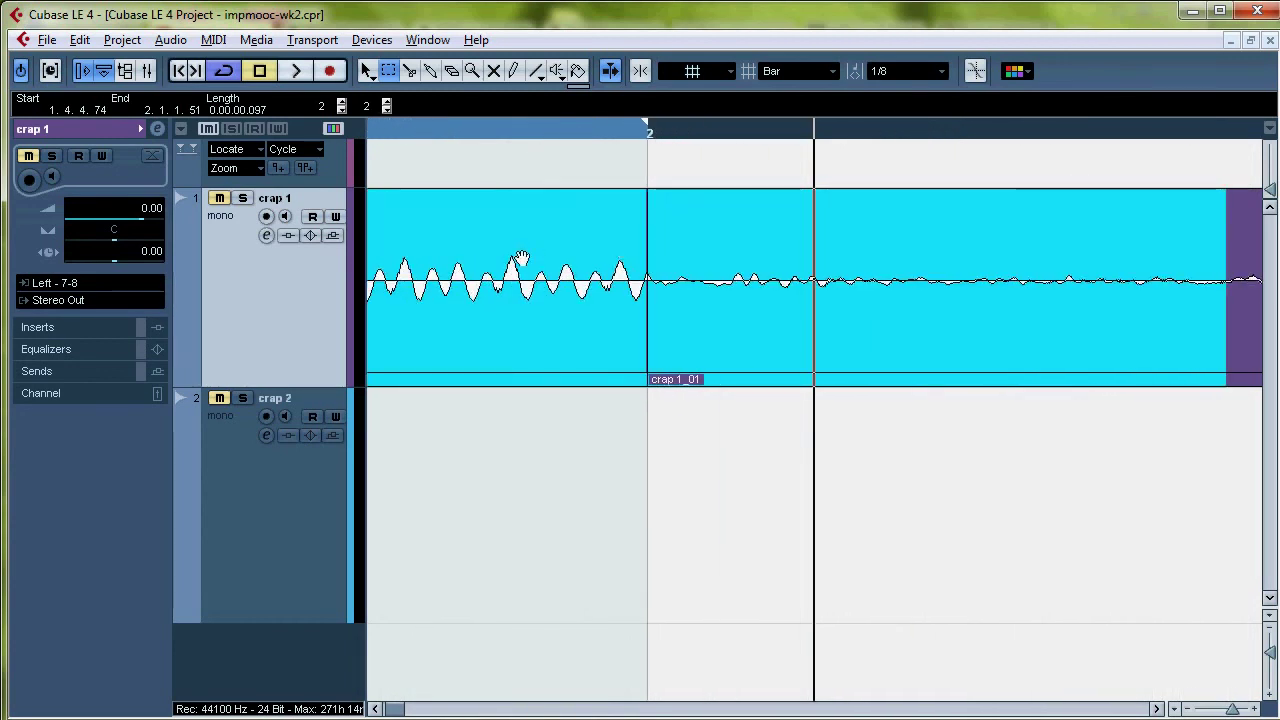
{"action": "left_click", "coordinate": [737, 240]}
{"action": "left_click_drag", "start_coordinate": [876, 248], "coordinate": [448, 258]}
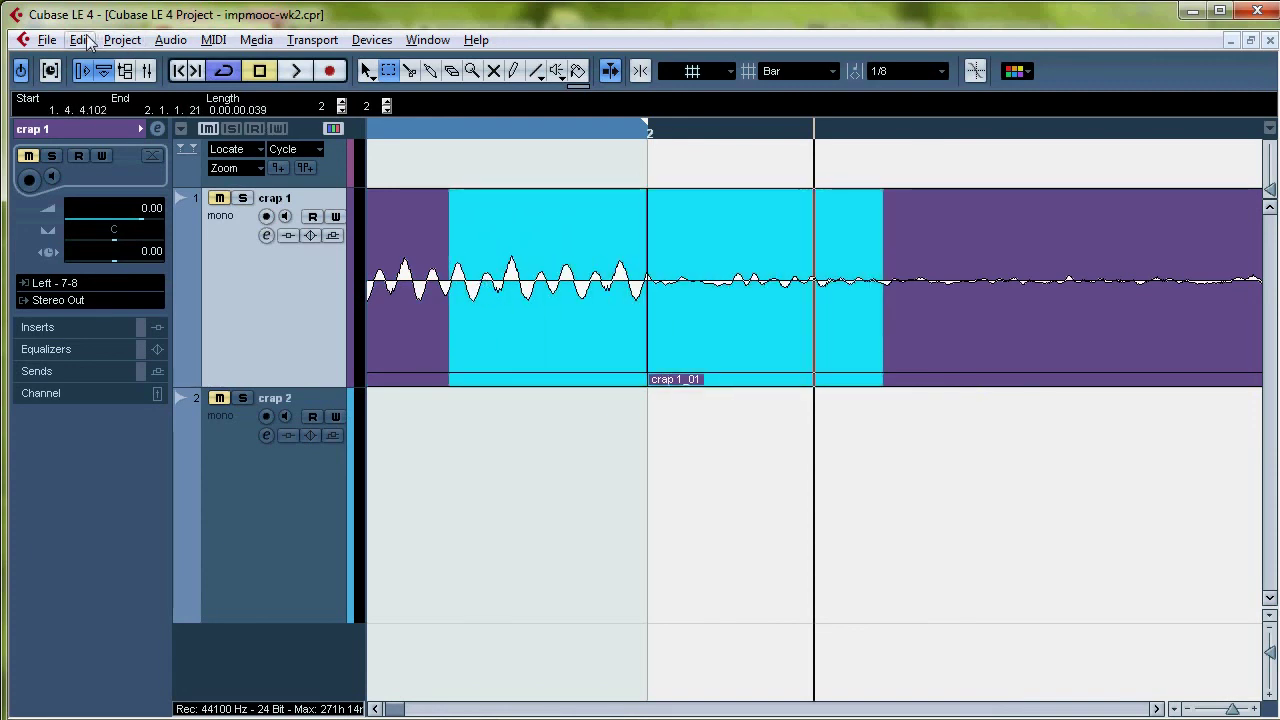
Browse the Audio menu, crossfade the marked bar 2 range with X, and zoom to inspect the fade.
{"action": "left_click", "coordinate": [118, 41]}
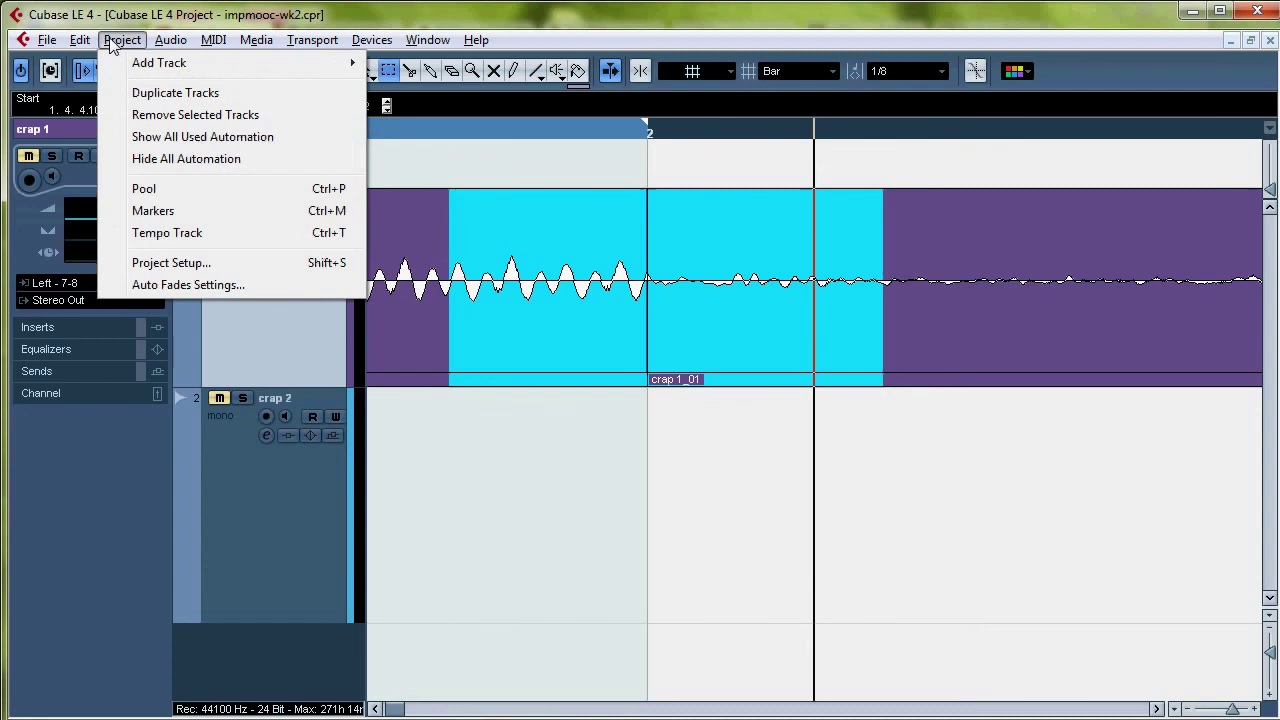
{"action": "mouse_move", "coordinate": [181, 47]}
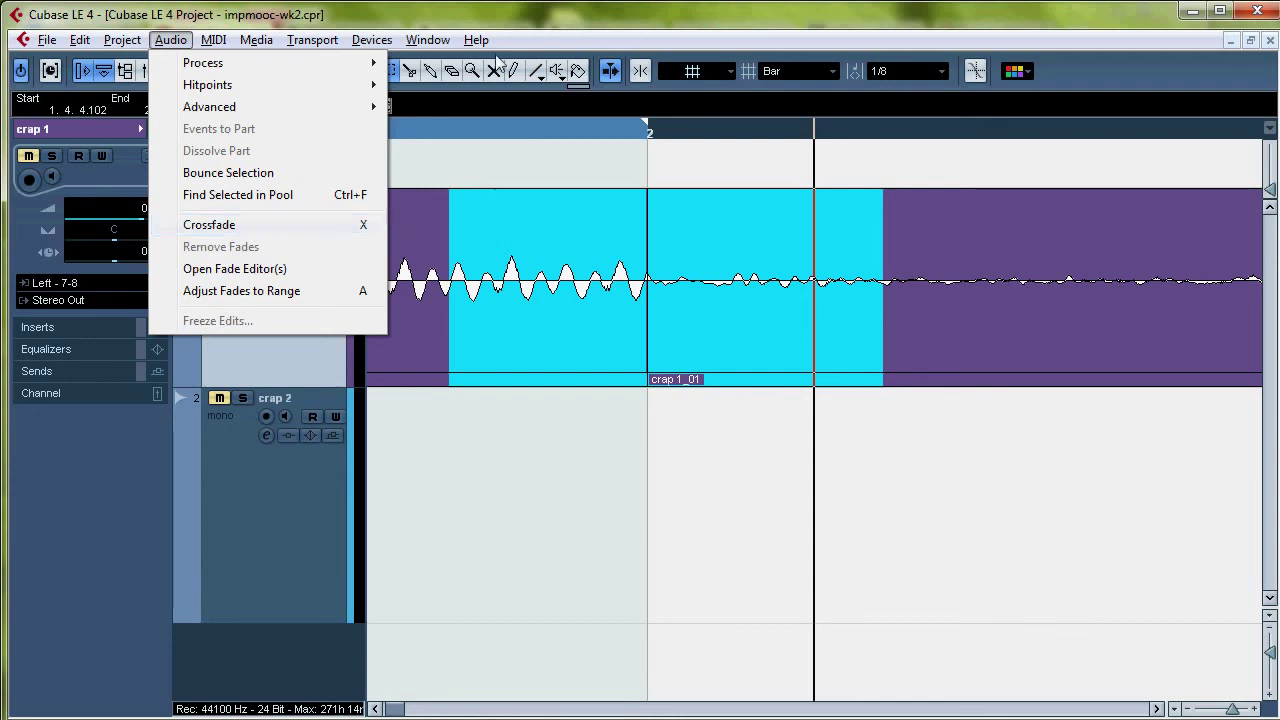
{"action": "left_click", "coordinate": [546, 45]}
{"action": "key", "text": "x"}
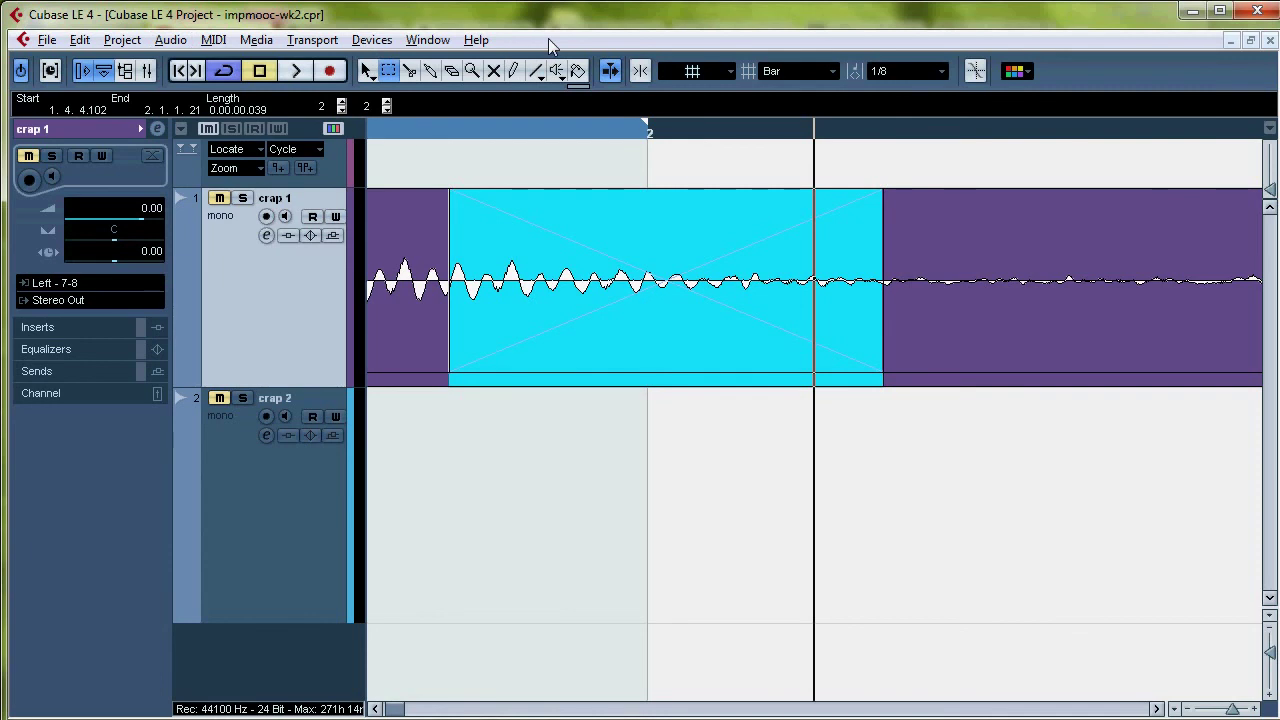
{"action": "left_click", "coordinate": [687, 133]}
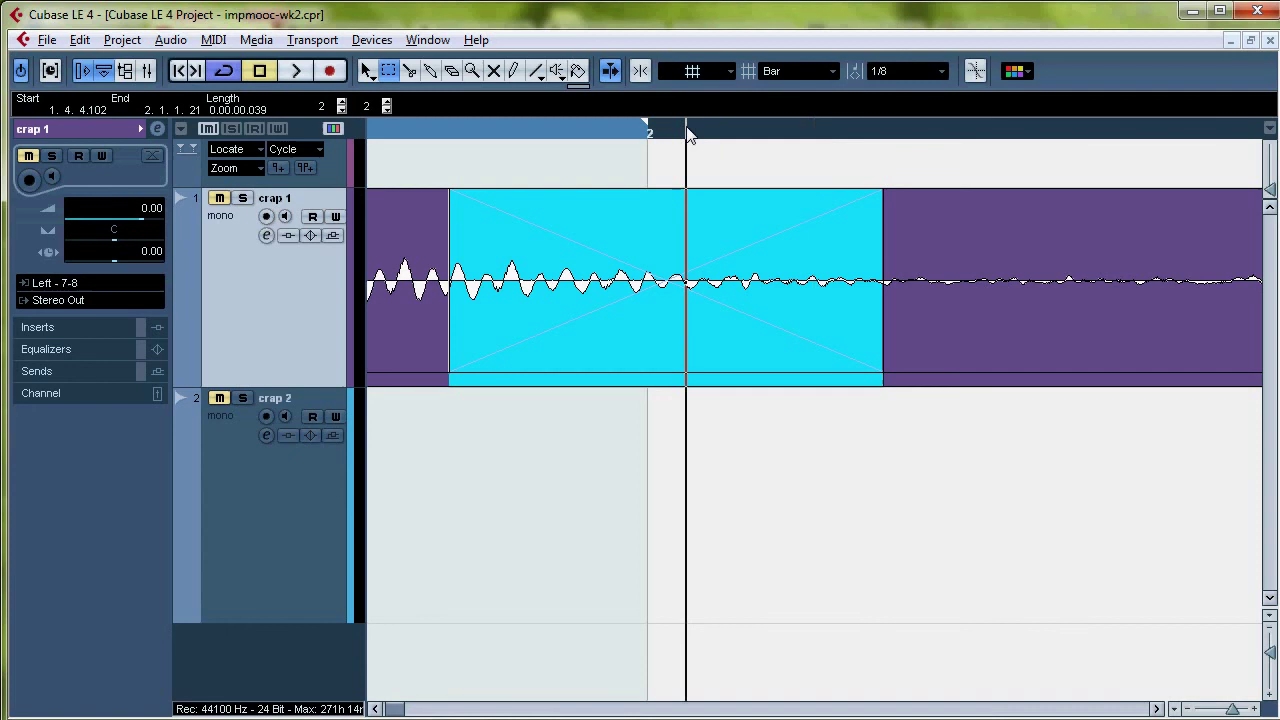
{"action": "key", "text": "h"}
{"action": "key", "text": "h"}
{"action": "key", "text": "h"}
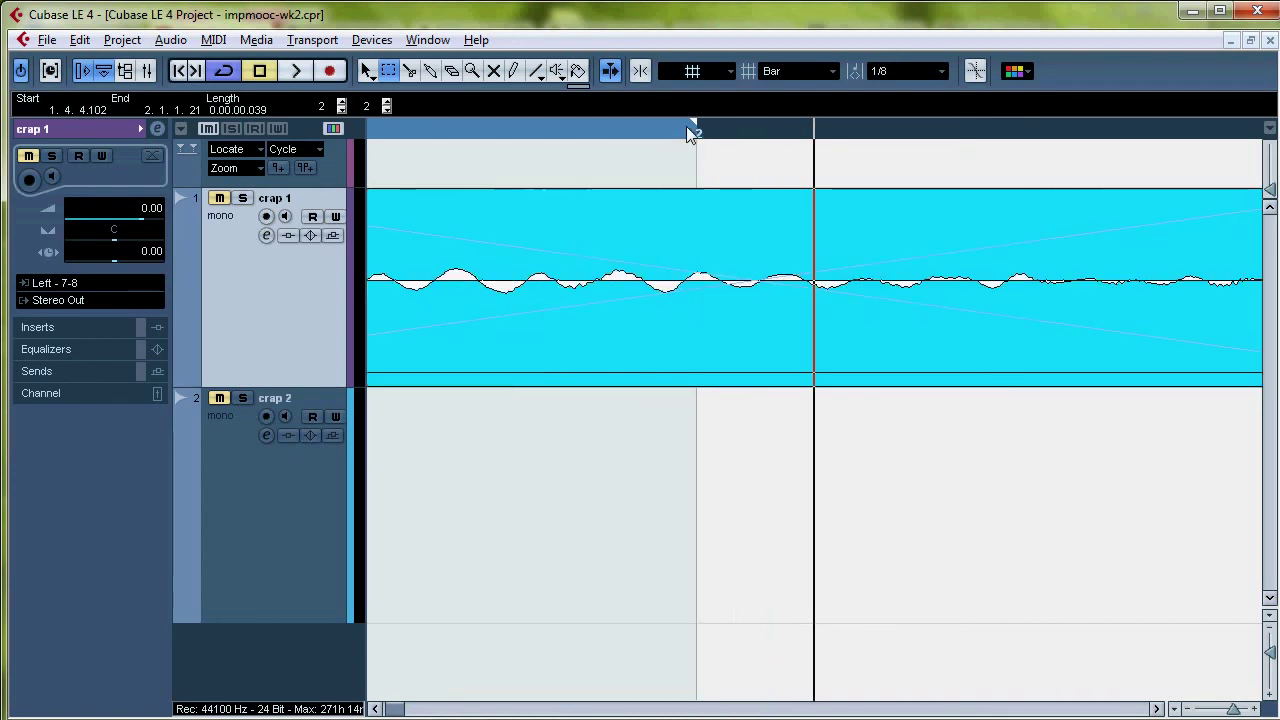
{"action": "key", "text": "g"}
{"action": "key", "text": "g"}
{"action": "key", "text": "g"}
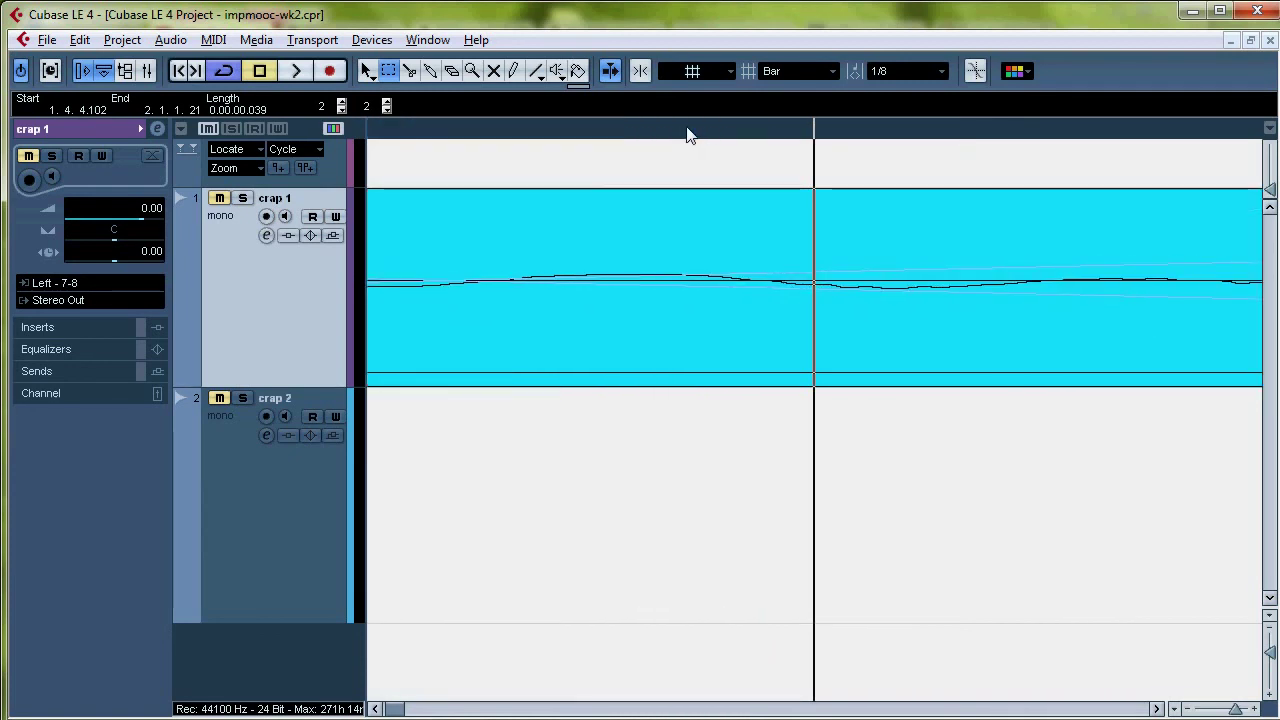
{"action": "key", "text": "g"}
{"action": "key", "text": "g"}
{"action": "key", "text": "g"}
{"action": "key", "text": "g"}
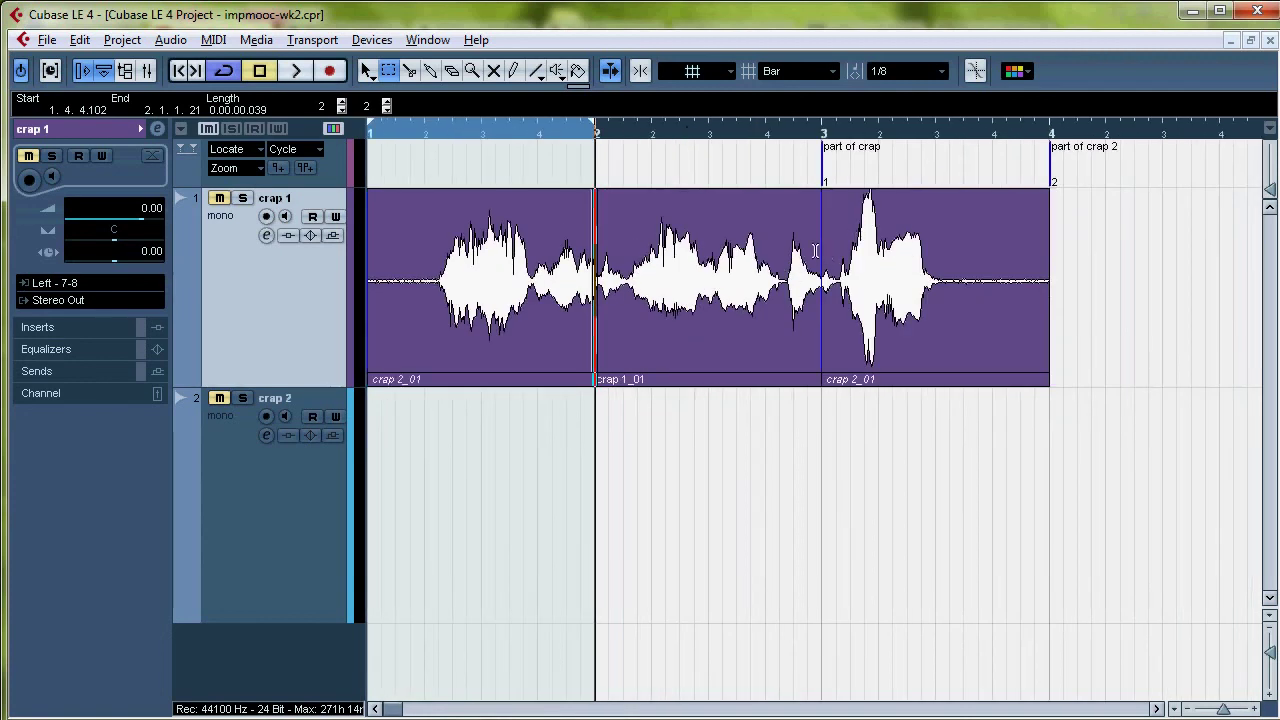
Glue crap 2_01, crap 1_01 and the last crap 2_01 on track 1 into one event, crap 1.
{"action": "left_click_drag", "start_coordinate": [816, 257], "coordinate": [824, 260]}
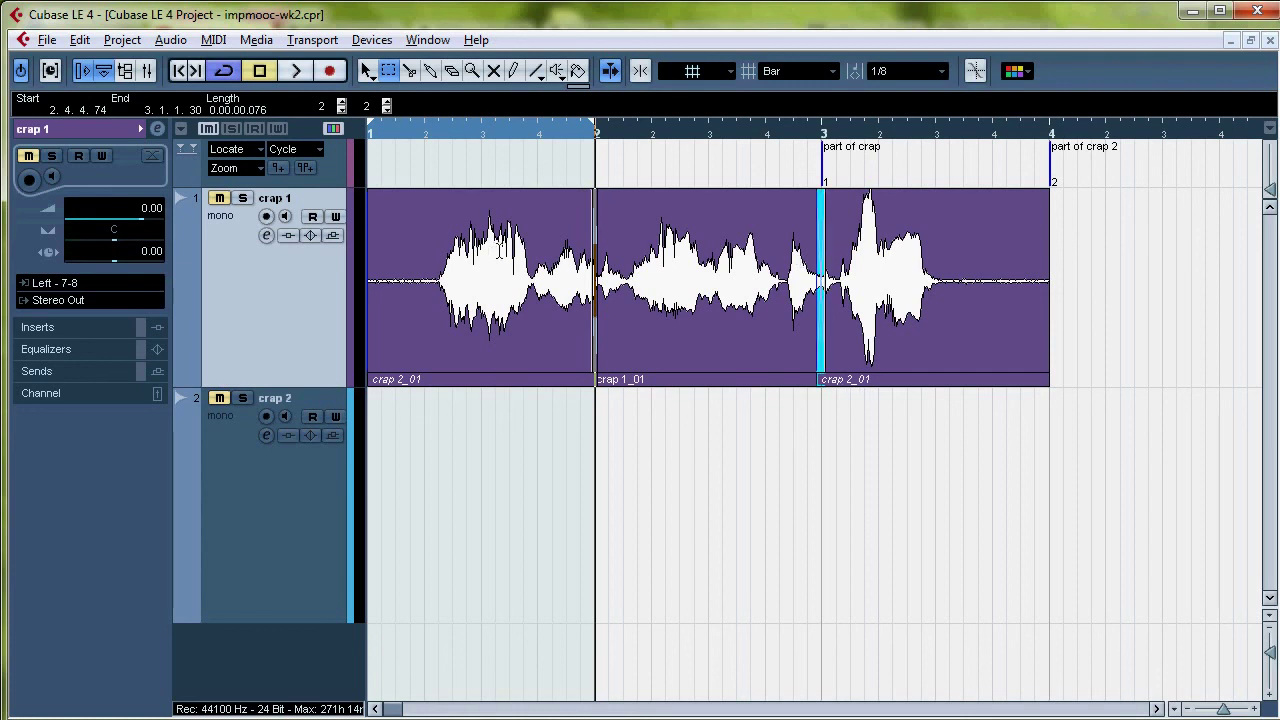
{"action": "left_click", "coordinate": [433, 80]}
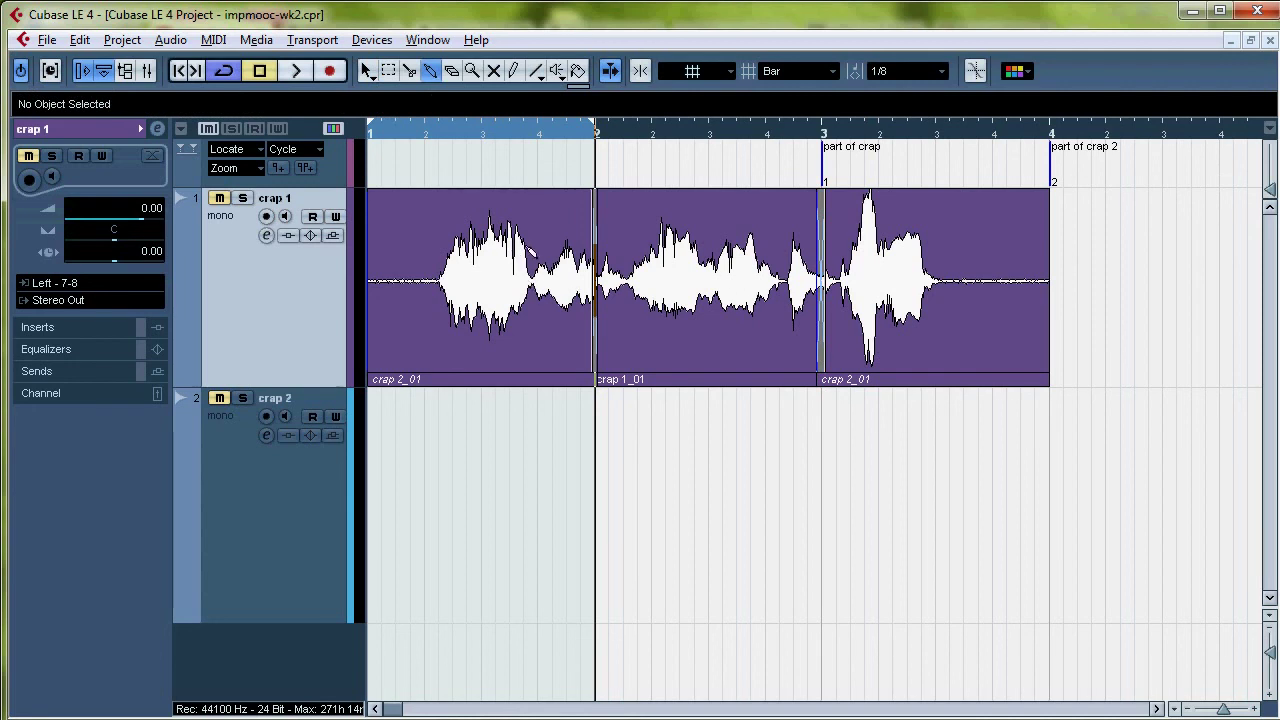
{"action": "left_click", "coordinate": [529, 246]}
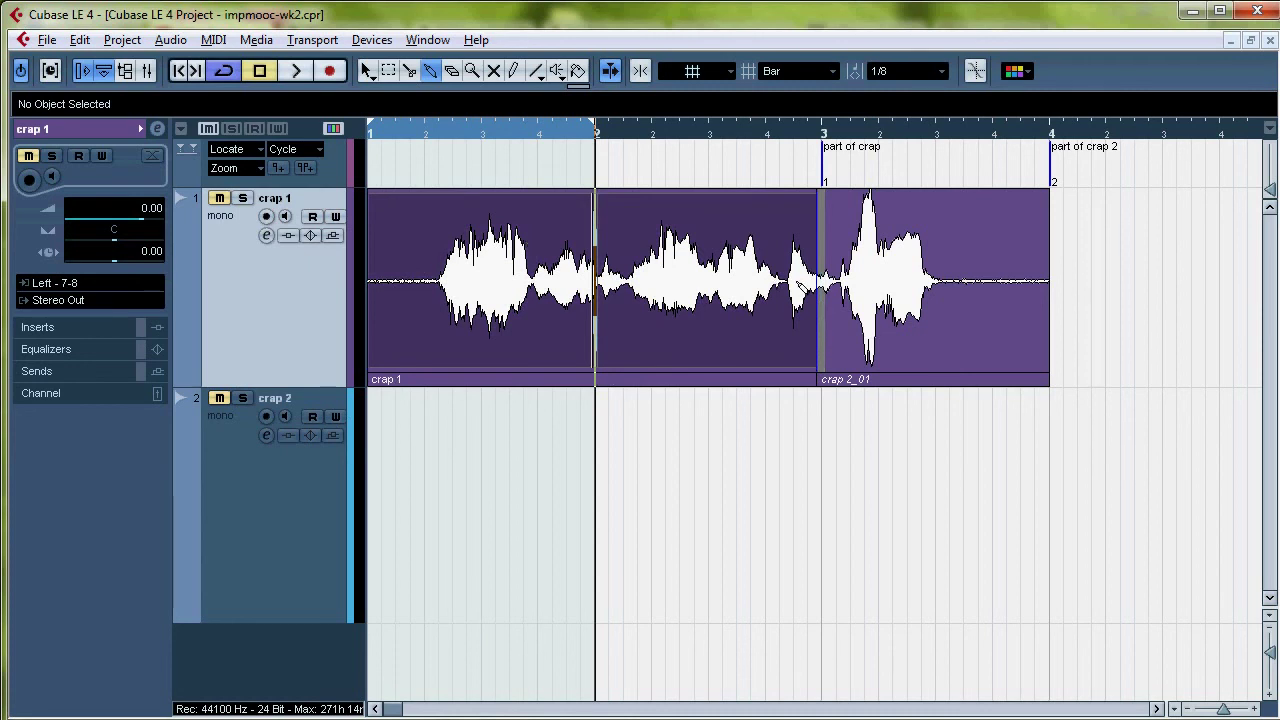
{"action": "left_click", "coordinate": [730, 263]}
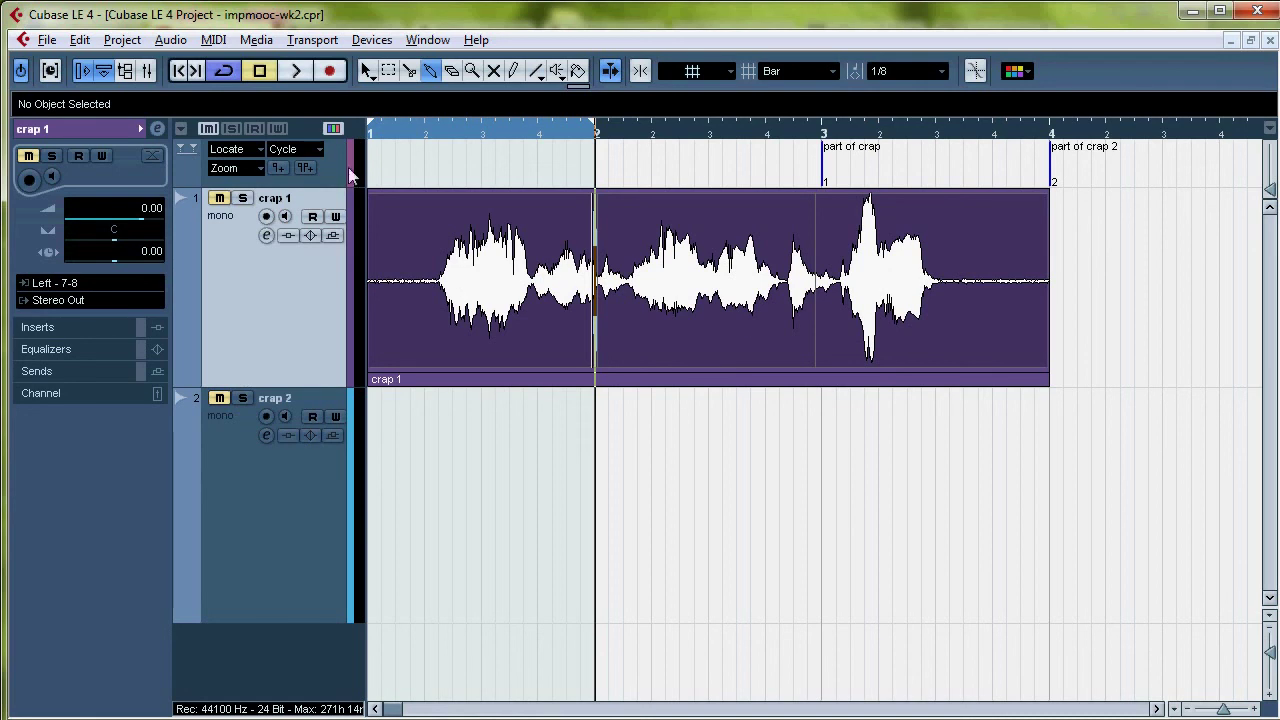
Move the glued crap 1 event to start exactly at bar 3 (3.1.1.0), with Snap to Zero Crossing on.
{"action": "left_click", "coordinate": [366, 72]}
{"action": "mouse_move", "coordinate": [481, 248]}
{"action": "left_mouse_down"}
{"action": "mouse_move", "coordinate": [845, 232]}
{"action": "mouse_move", "coordinate": [420, 258]}
{"action": "mouse_move", "coordinate": [810, 266]}
{"action": "mouse_move", "coordinate": [490, 268]}
{"action": "left_mouse_up"}
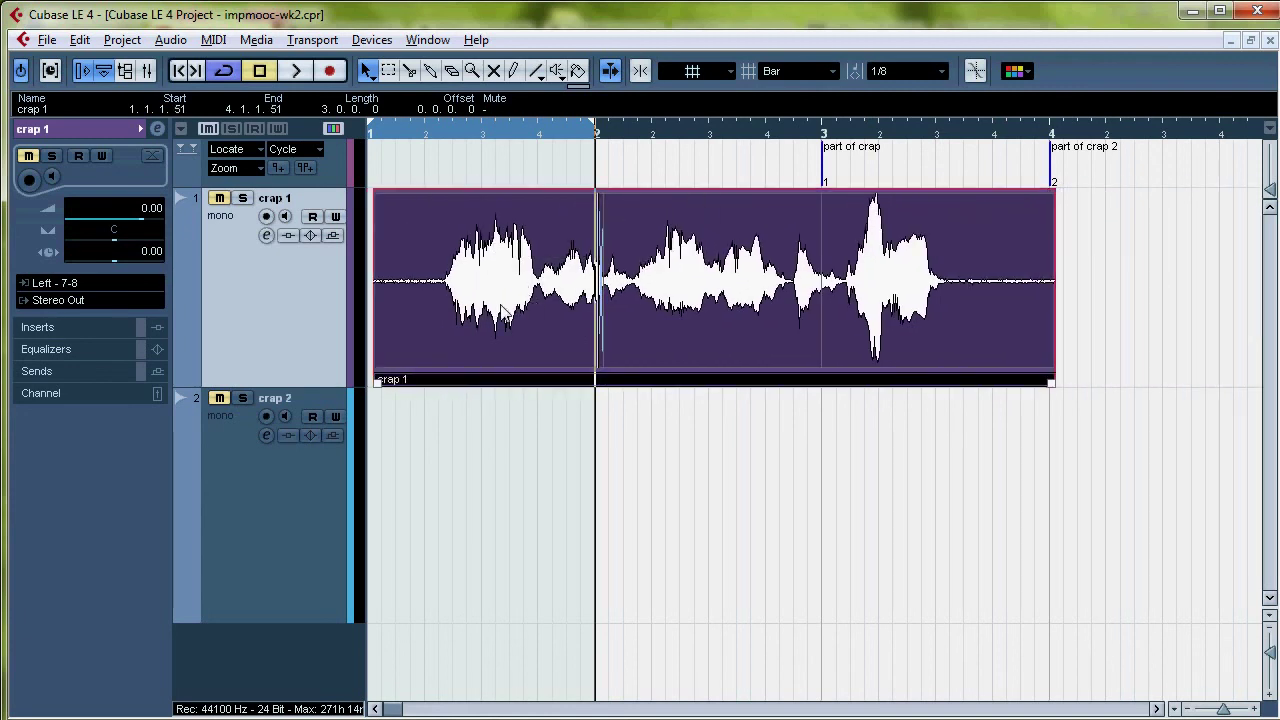
{"action": "left_click_drag", "start_coordinate": [505, 312], "coordinate": [951, 265]}
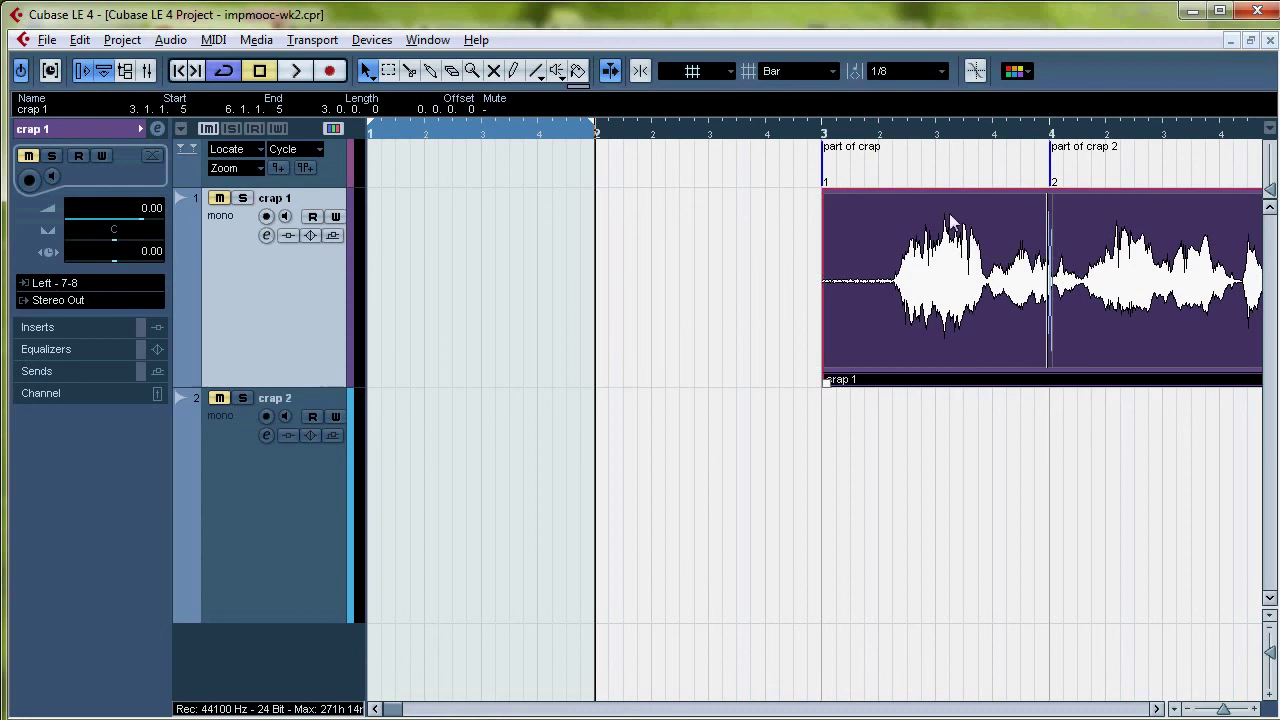
{"action": "left_click", "coordinate": [640, 70]}
{"action": "left_click_drag", "start_coordinate": [955, 275], "coordinate": [920, 283]}
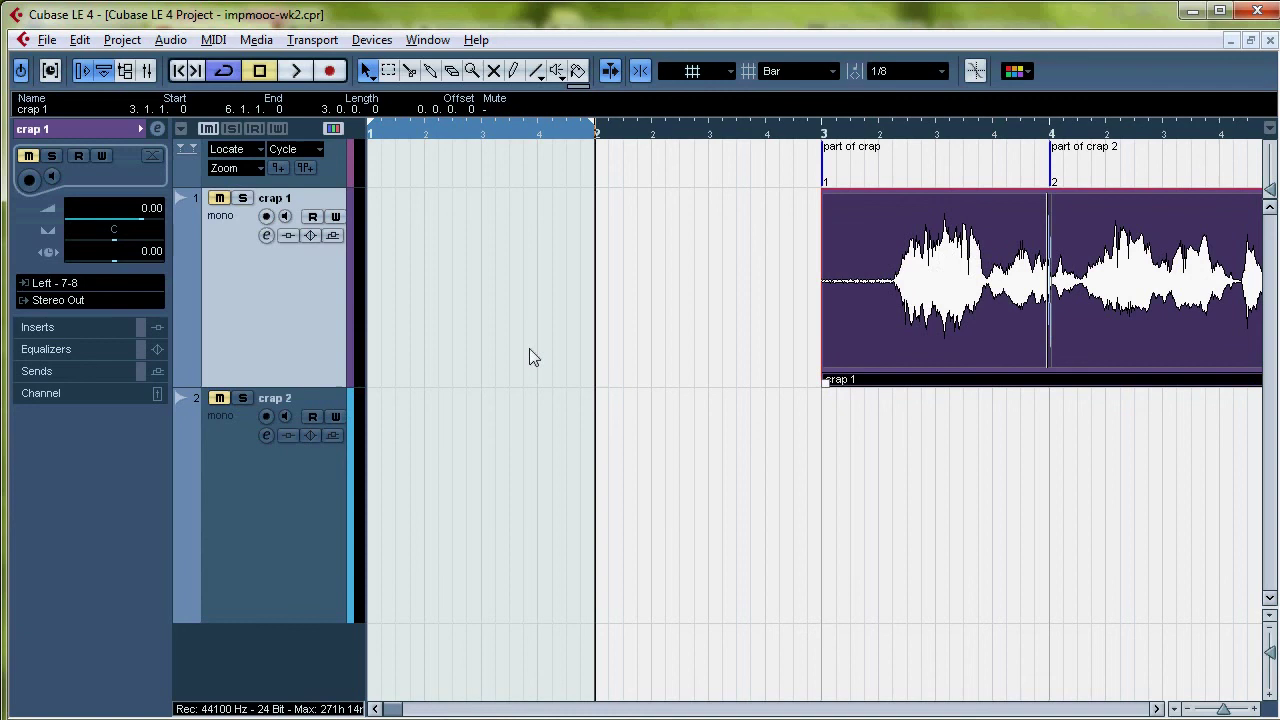